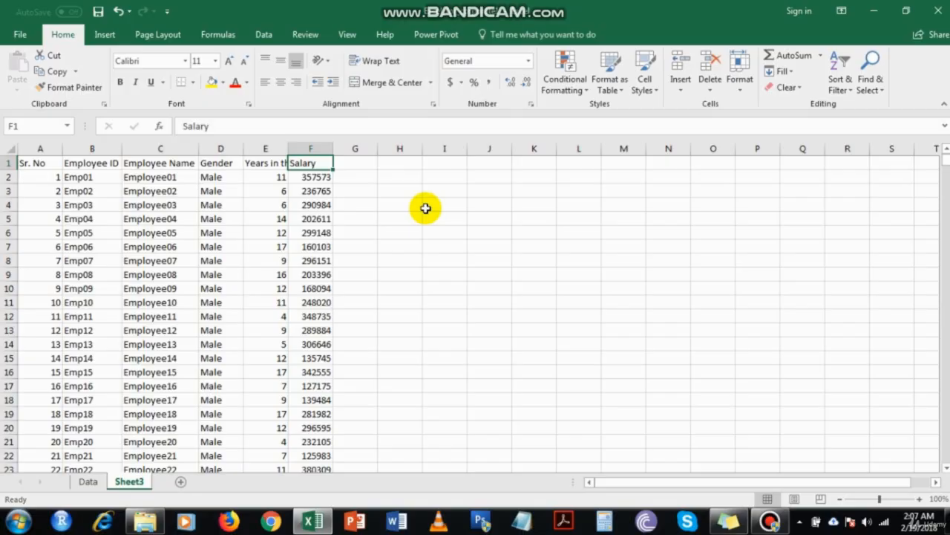
# Type the heading 'Pivot Table Steps' in H2 and the first step 'Convert Dataset into a table' in H3
pyautogui.click(412, 174)
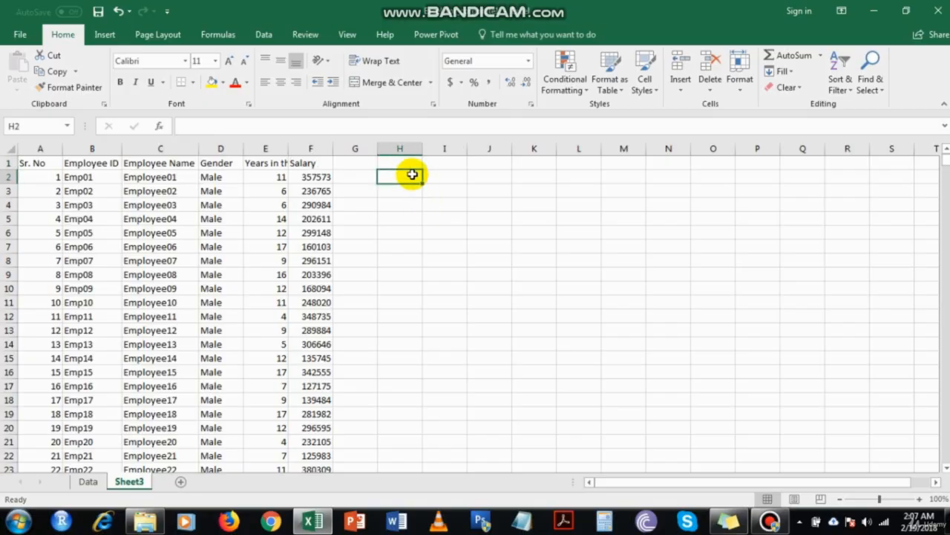
pyautogui.write('Pivot Tab')
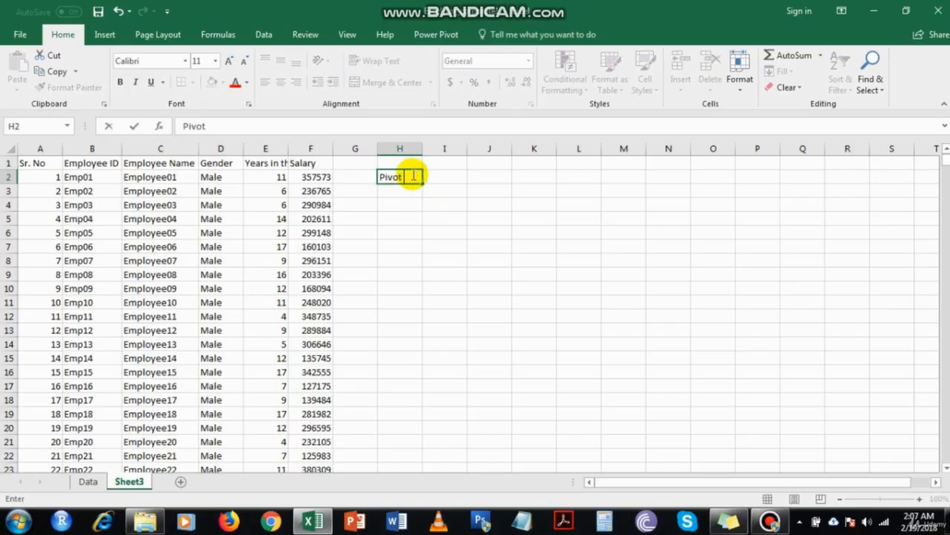
pyautogui.write('le Steps')
pyautogui.press('Return')
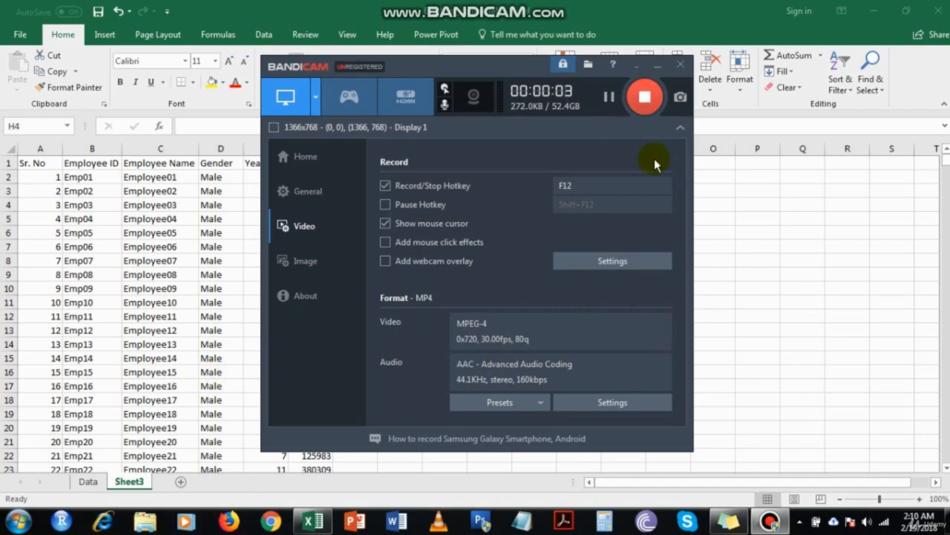
pyautogui.click(657, 66)
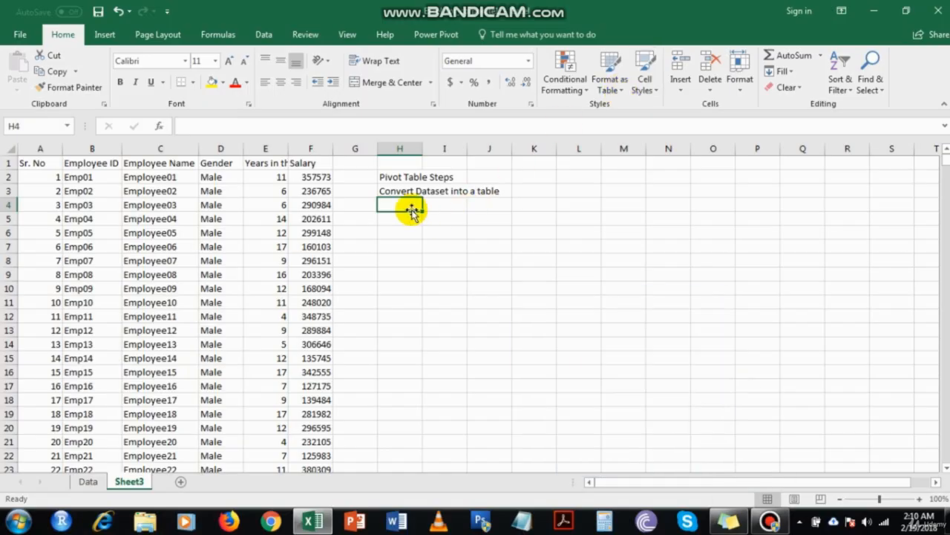
pyautogui.click(392, 191)
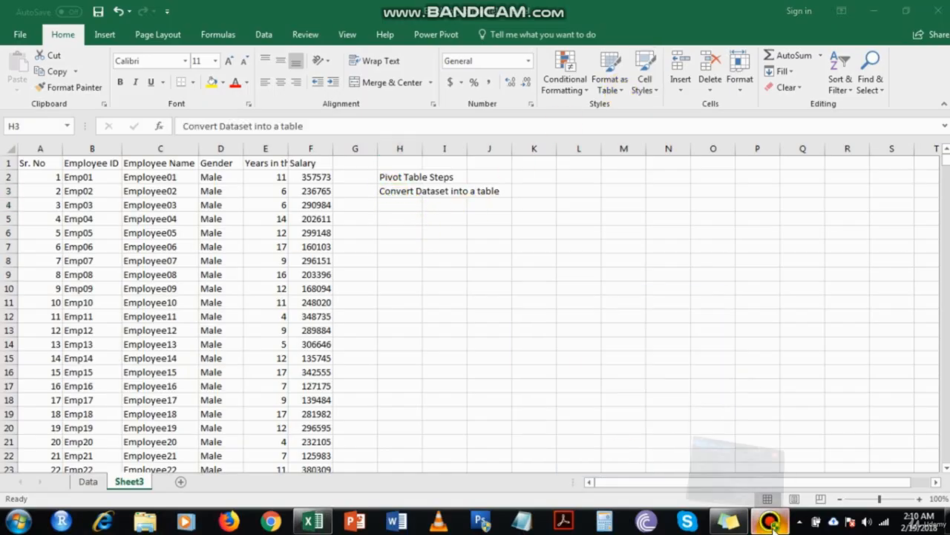
# Add the steps 'Give Table a name' and 'Go to a new sheet' below the first step
pyautogui.click(771, 521)
pyautogui.click(770, 521)
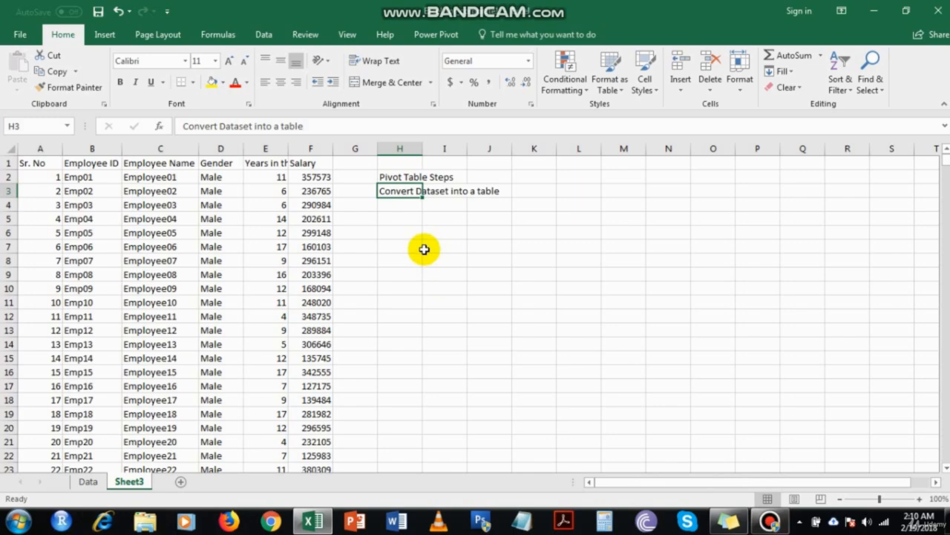
pyautogui.press('Down')
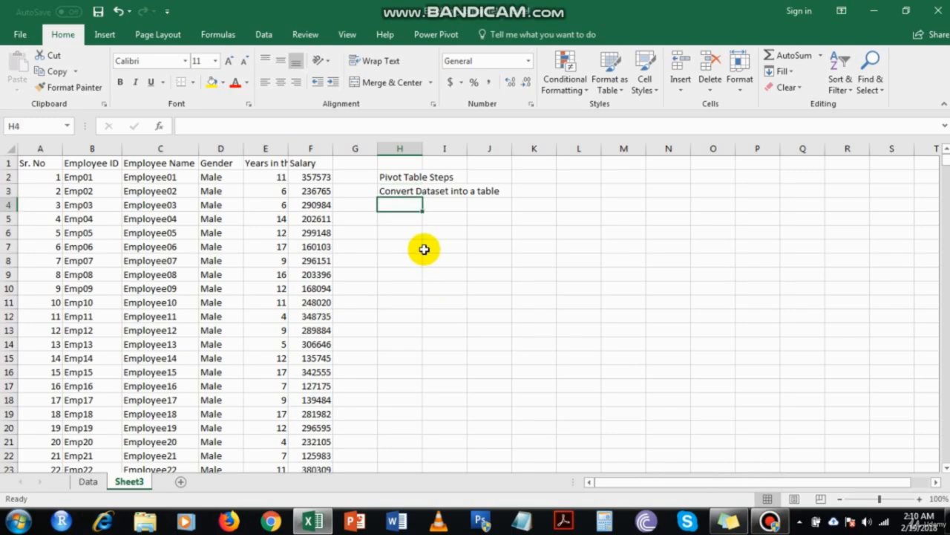
pyautogui.write('Give T')
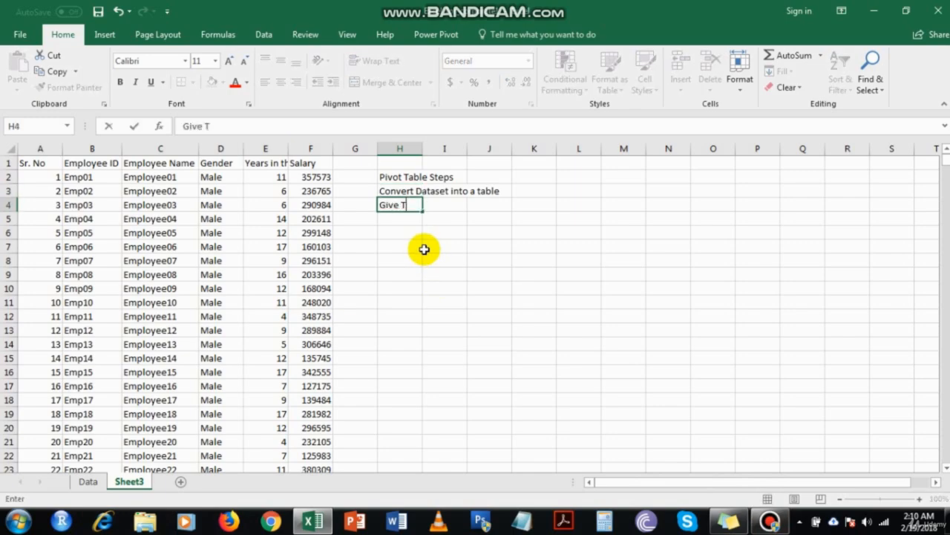
pyautogui.write('able a ann')
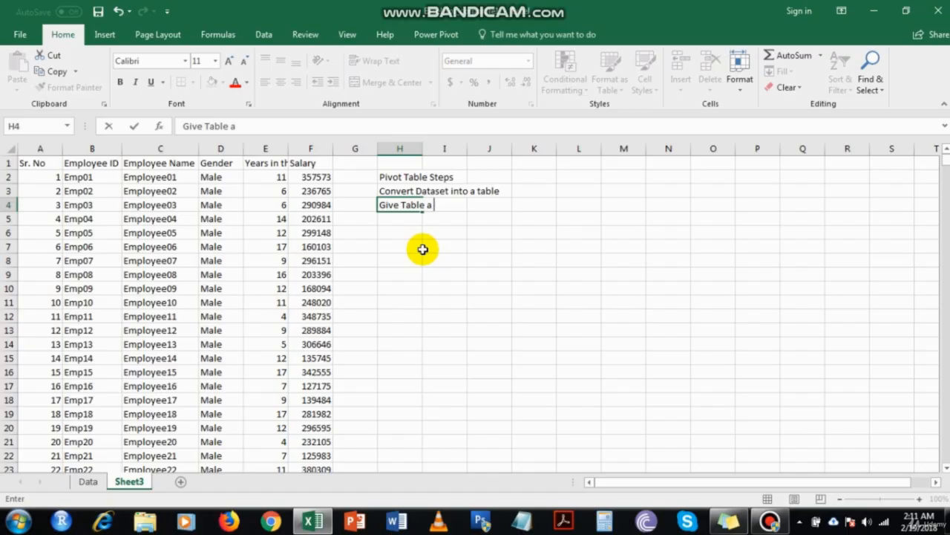
pyautogui.press('BackSpace')
pyautogui.press('BackSpace')
pyautogui.press('BackSpace')
pyautogui.write('name')
pyautogui.press('Return')
pyautogui.write('Go to ')
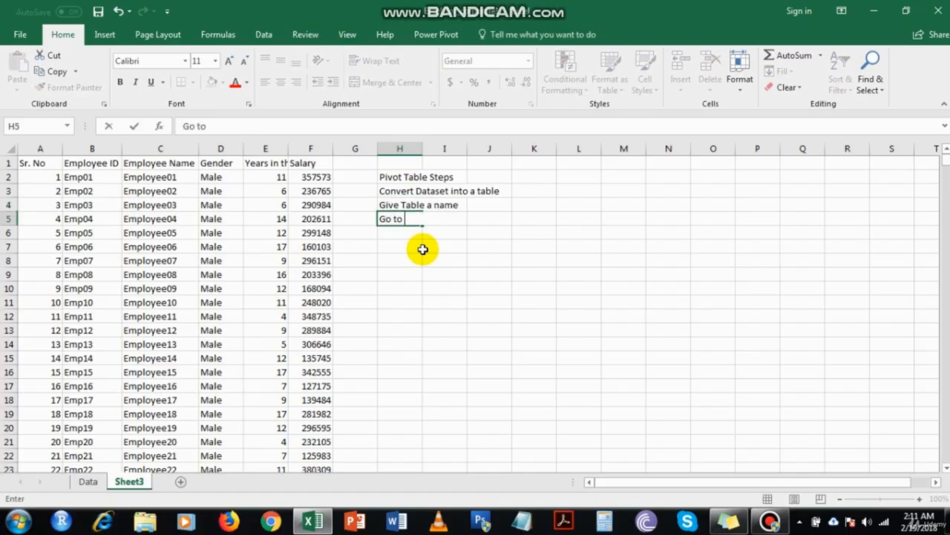
pyautogui.write('a new sheet')
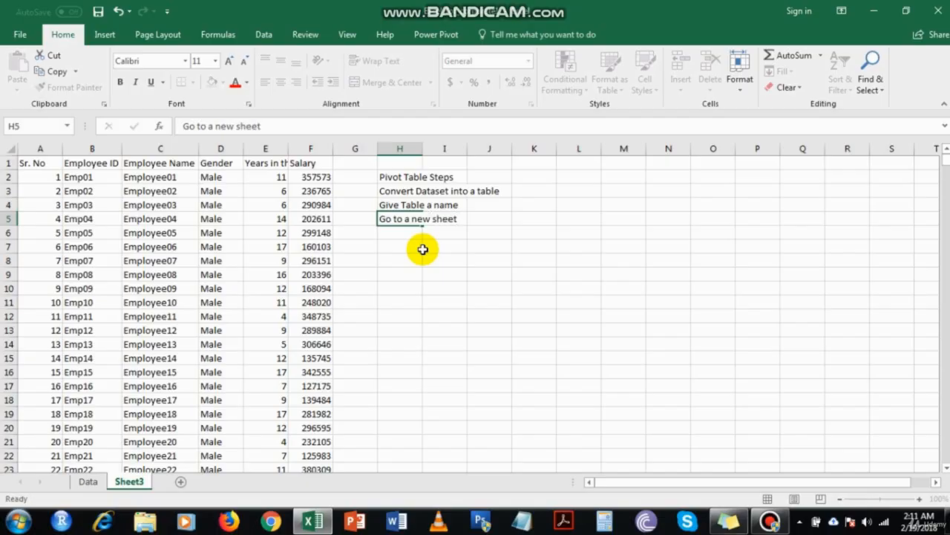
pyautogui.press('Return')
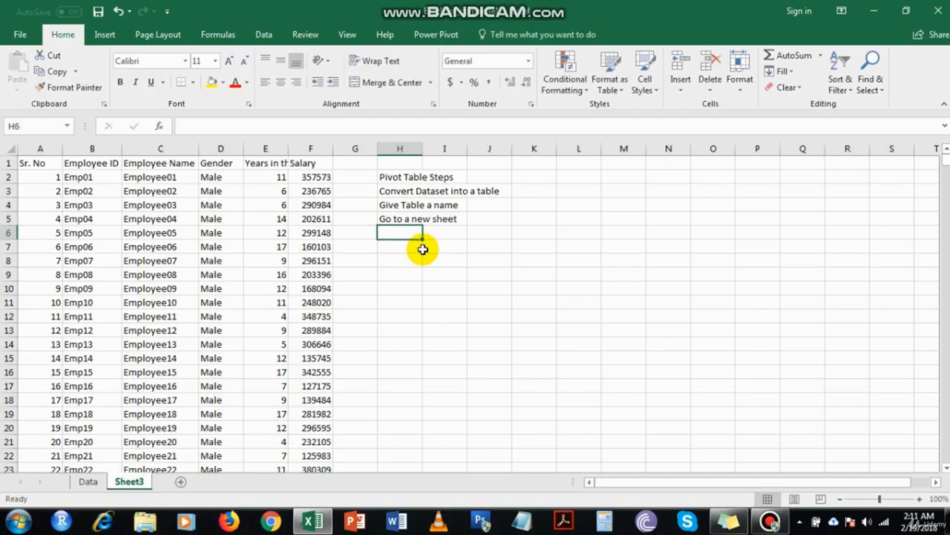
# Add the steps 'Go to Insert Tab' and 'Click on "Insert Pivot Table"'
pyautogui.write('go t')
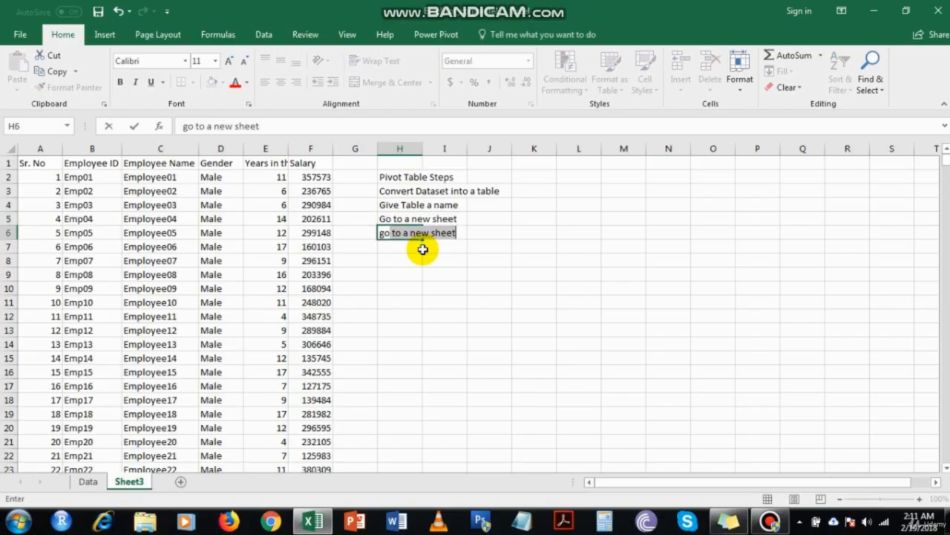
pyautogui.press('BackSpace')
pyautogui.press('BackSpace')
pyautogui.press('BackSpace')
pyautogui.press('BackSpace')
pyautogui.press('BackSpace')
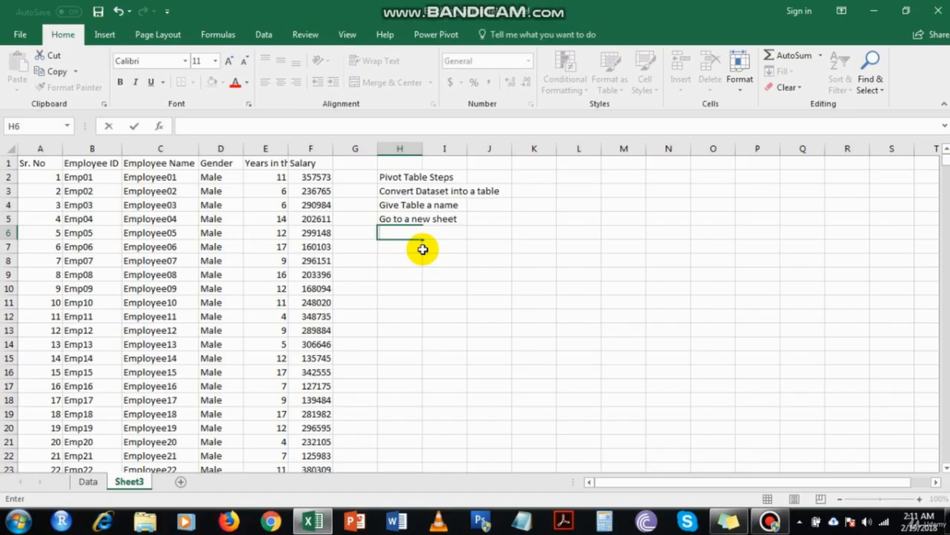
pyautogui.write('Go to l')
pyautogui.write('nsert Tab')
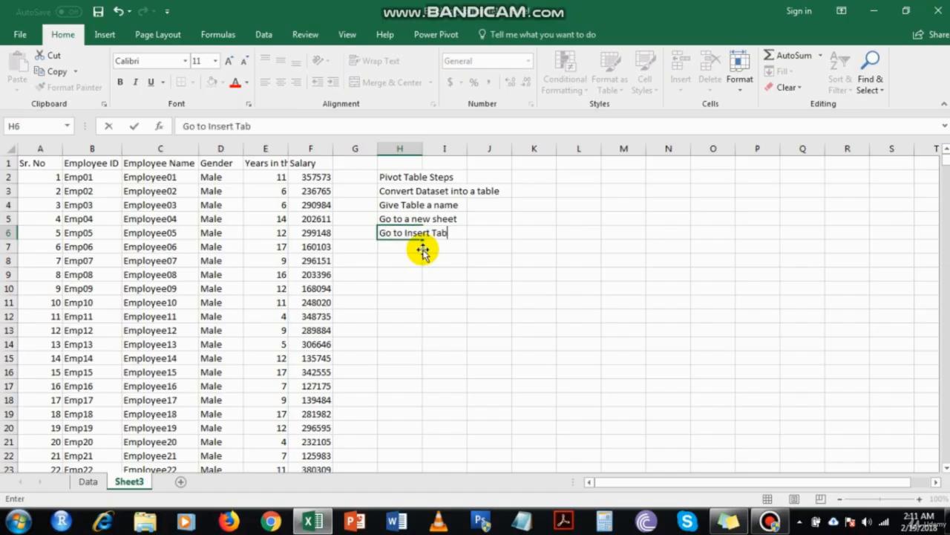
pyautogui.press('Return')
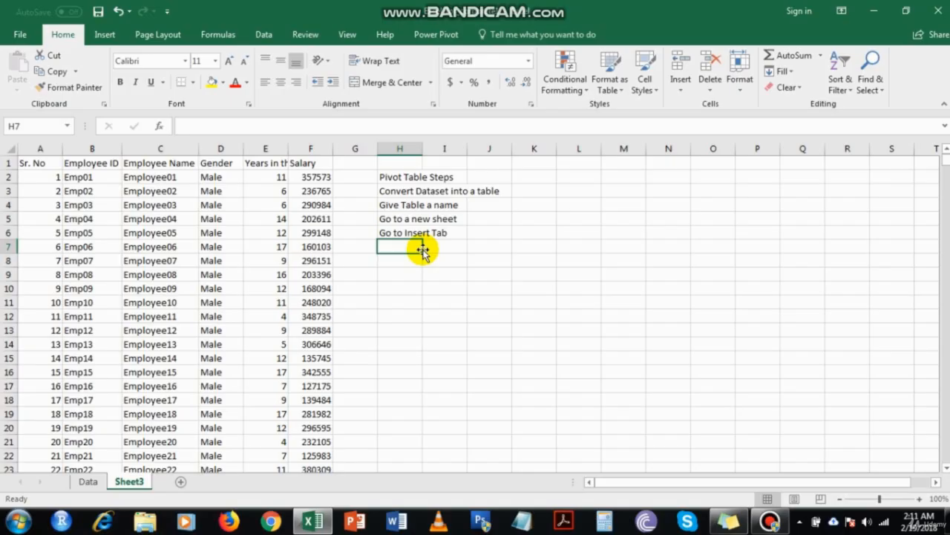
pyautogui.write('Click on')
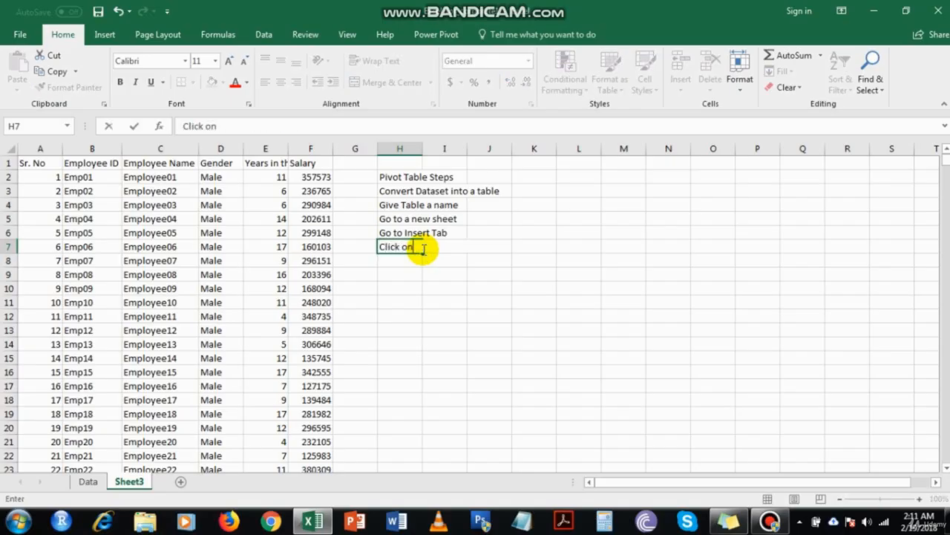
pyautogui.write(' "Insert P')
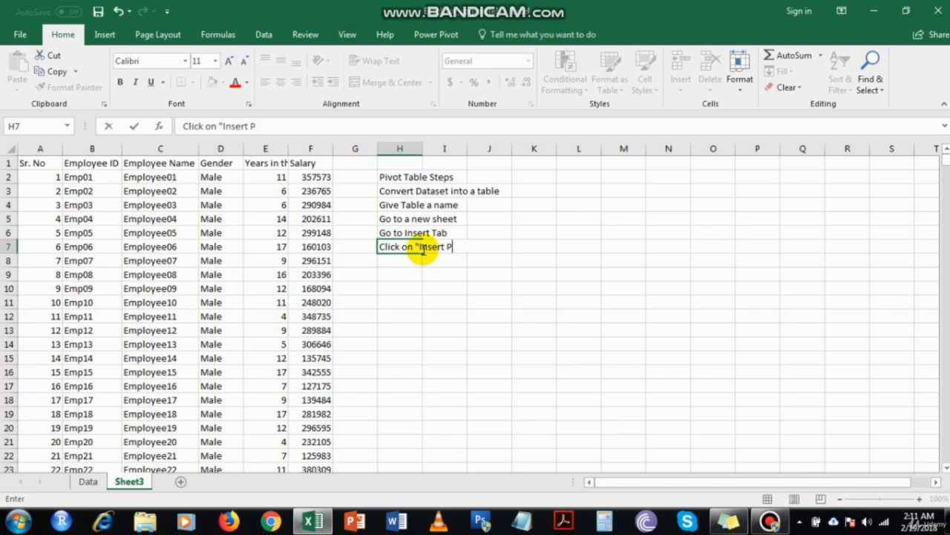
pyautogui.write('ivot Table"')
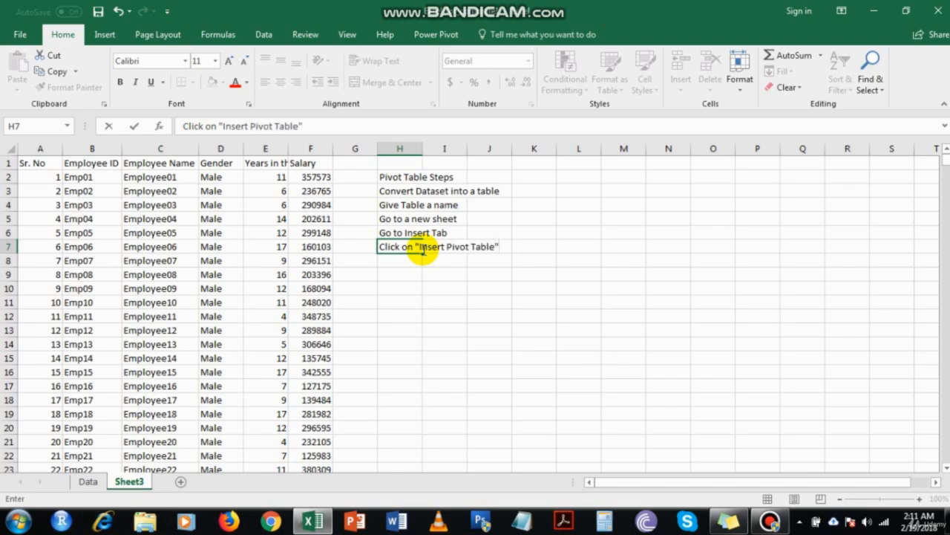
pyautogui.press('Return')
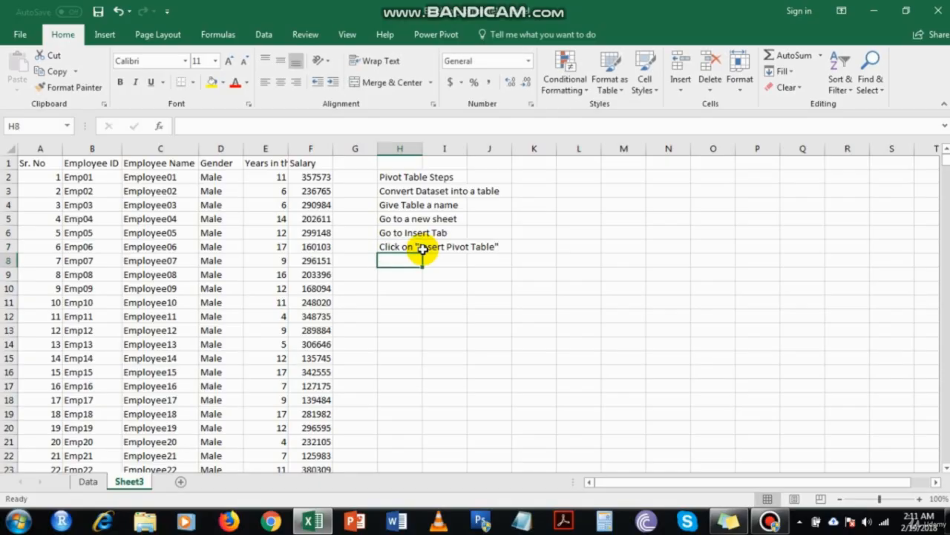
# Add the step 'Type in the table name in the "Source Data" requirement' in H8
pyautogui.write('Se')
pyautogui.press('BackSpace')
pyautogui.press('BackSpace')
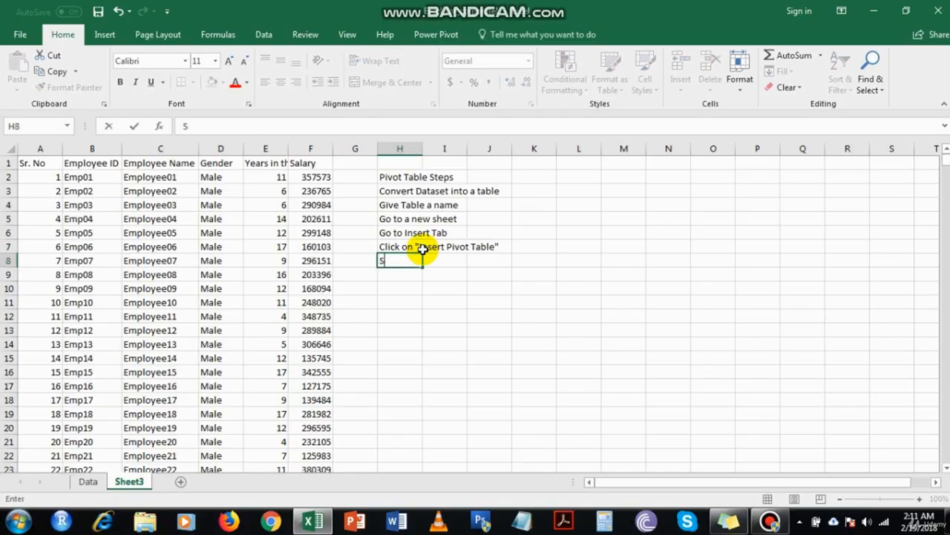
pyautogui.write('Type in the table')
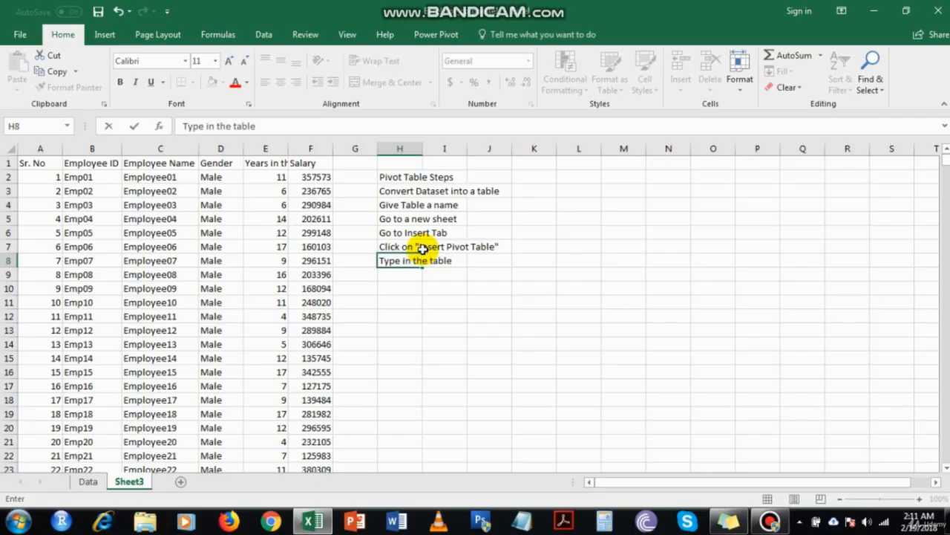
pyautogui.write(' anem')
pyautogui.press('BackSpace')
pyautogui.press('BackSpace')
pyautogui.press('BackSpace')
pyautogui.press('BackSpace')
pyautogui.write('name in the ')
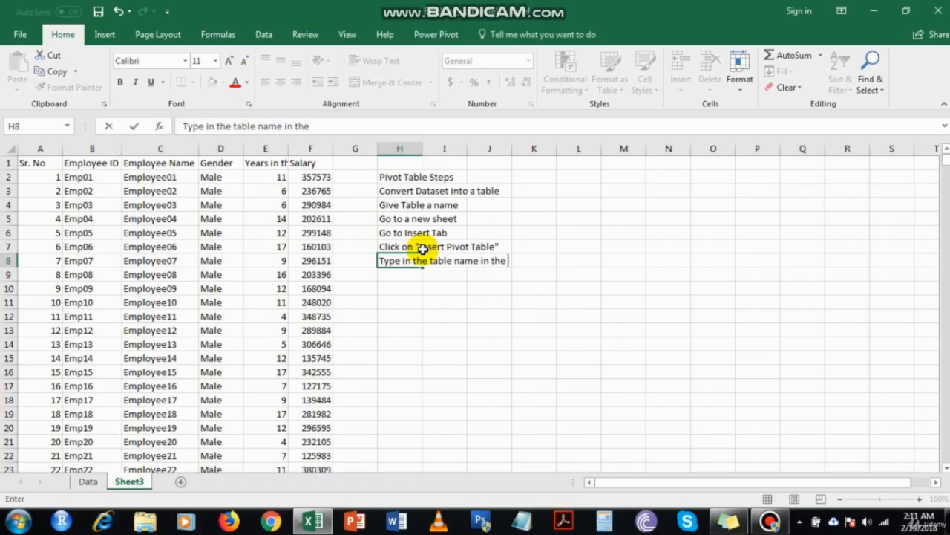
pyautogui.write('"Source Data" ')
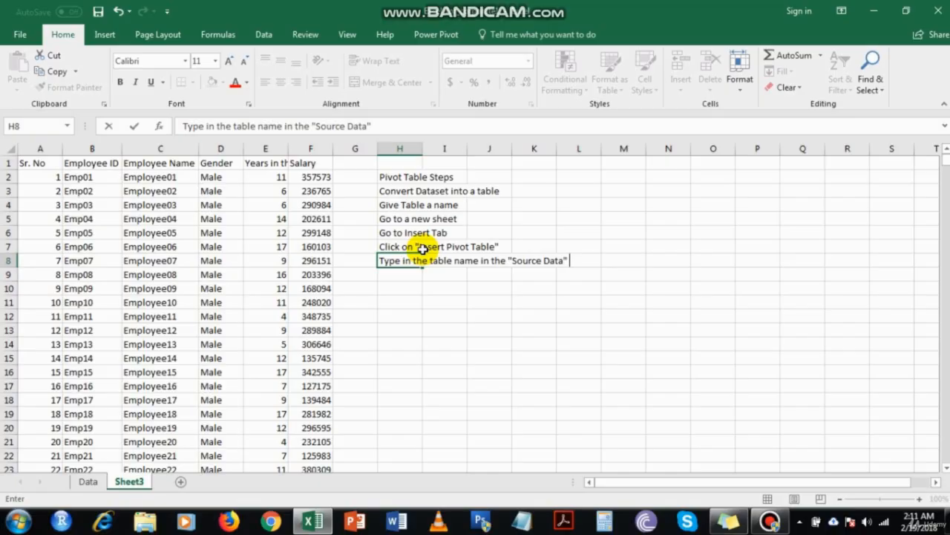
pyautogui.write('requirement')
pyautogui.press('Return')
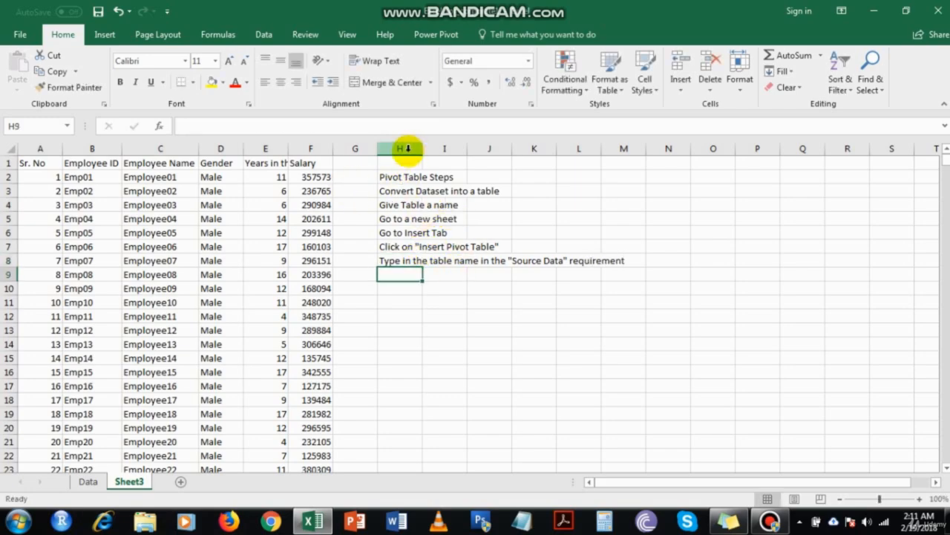
# Insert a blank column H and fill step numbers 1 to 6 into H3:H8
pyautogui.rightClick(401, 149)
pyautogui.click(439, 248)
pyautogui.click(402, 188)
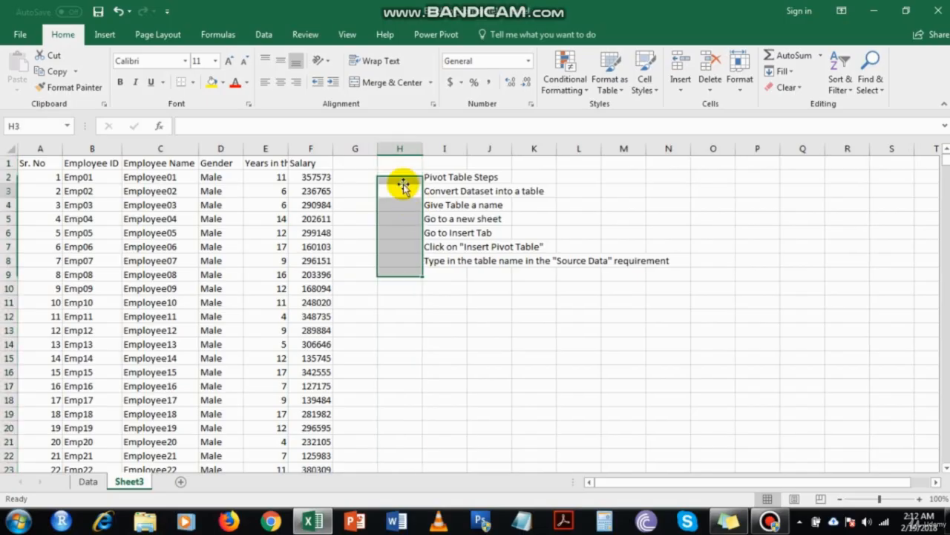
pyautogui.write('1')
pyautogui.press('Return')
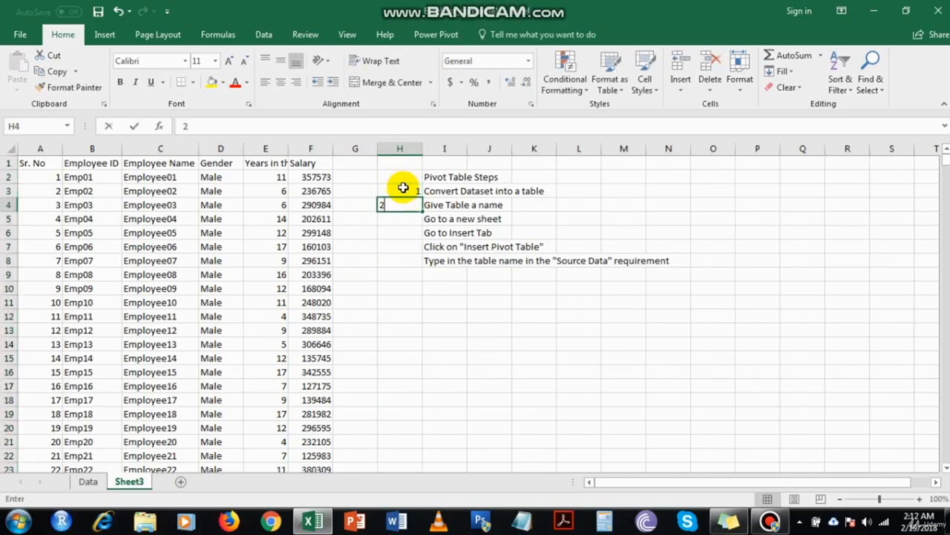
pyautogui.write('2')
pyautogui.press('Return')
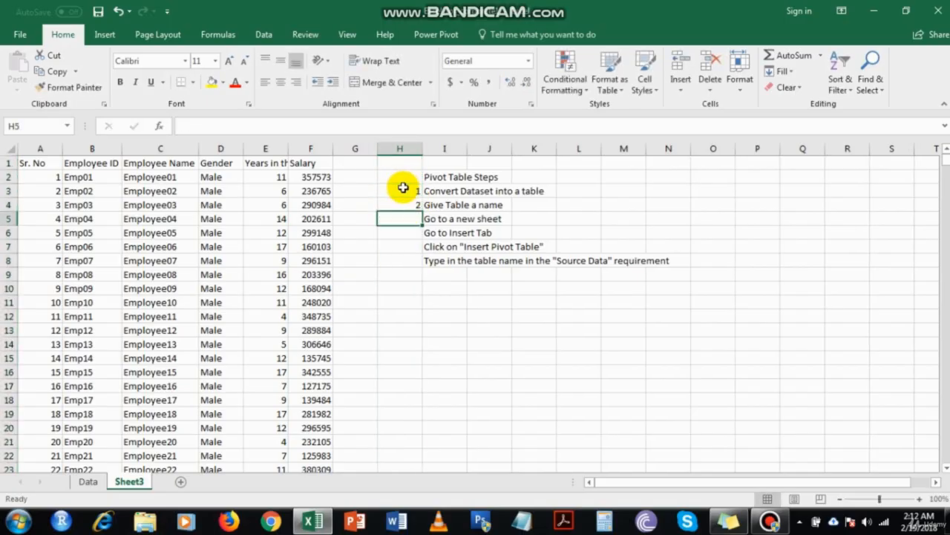
pyautogui.moveTo(401, 188); pyautogui.dragTo(402, 205)
pyautogui.doubleClick(423, 211)
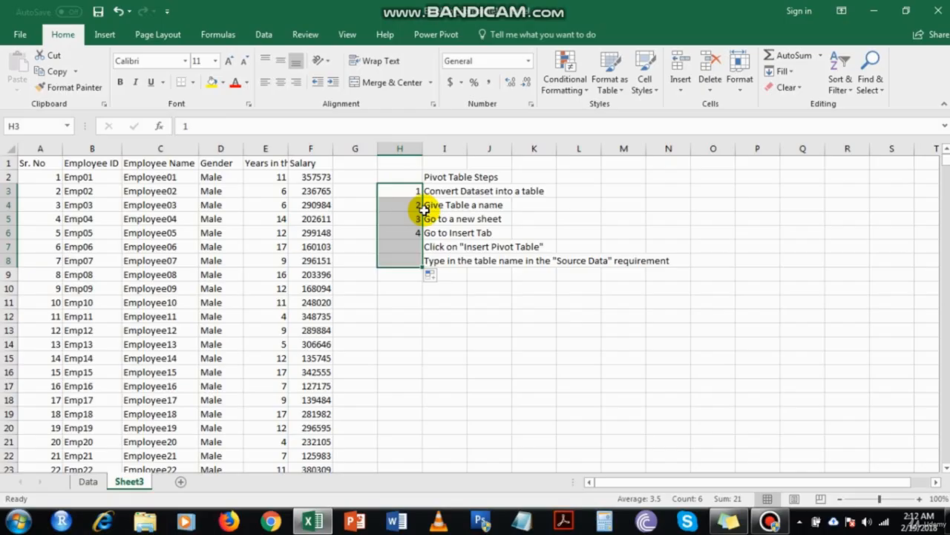
pyautogui.click(482, 261)
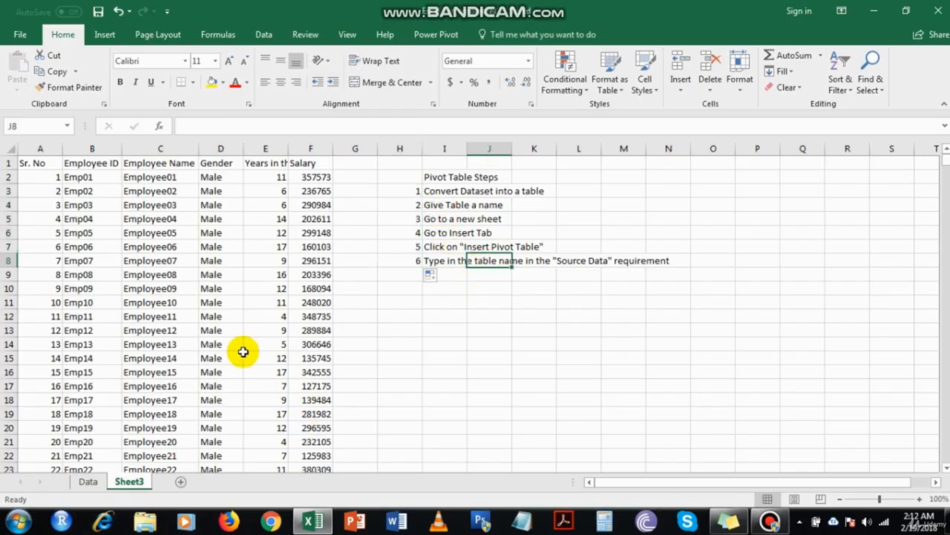
# Select the employee data from the Sr. No header and briefly check the Quick Analysis options
pyautogui.click(46, 163)
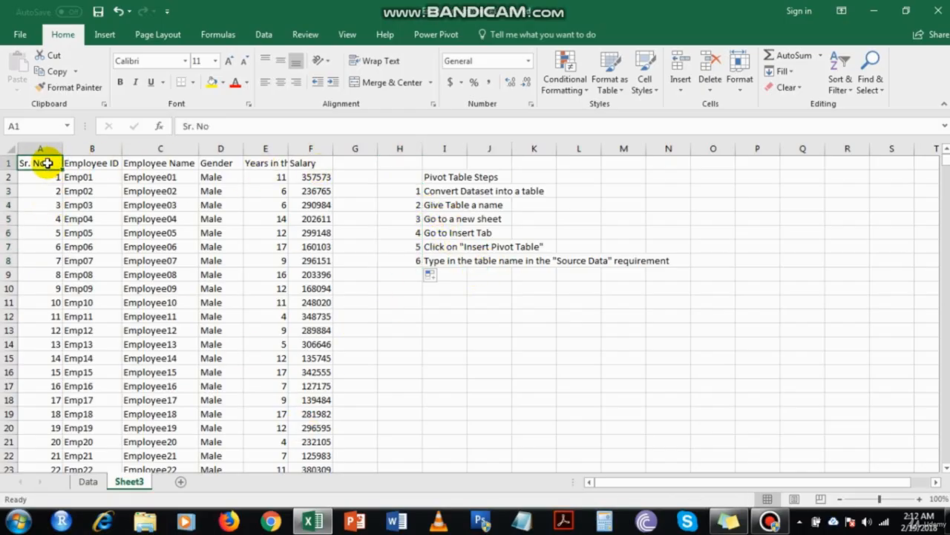
pyautogui.hotkey('ctrl', 'shift', 'Right')
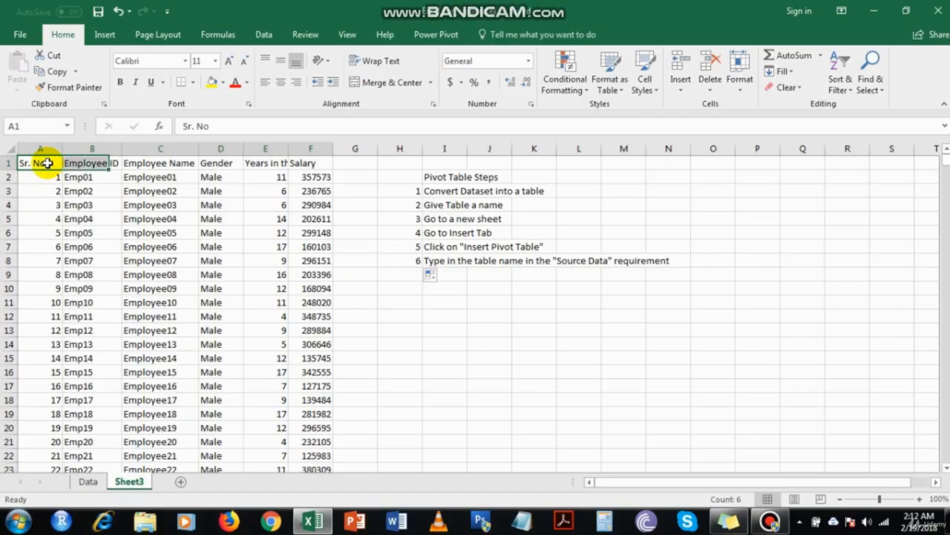
pyautogui.hotkey('ctrl', 'shift', 'Down')
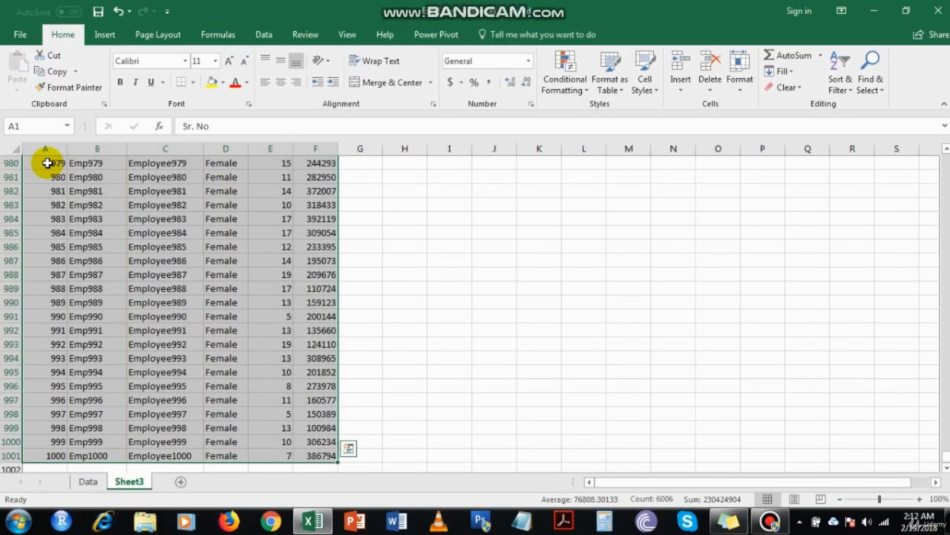
pyautogui.hotkey('ctrl', 'q')
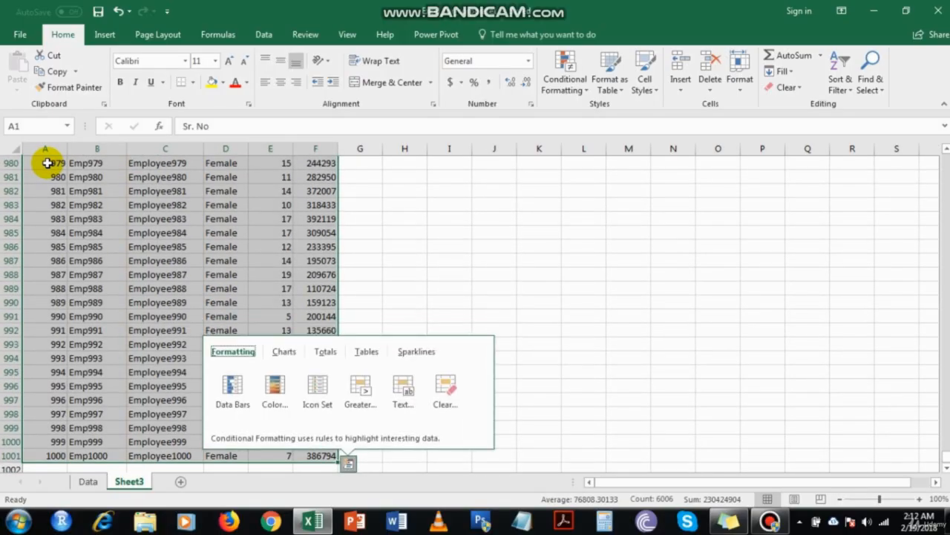
pyautogui.press('Escape')
pyautogui.hotkey('ctrl', 'Home')
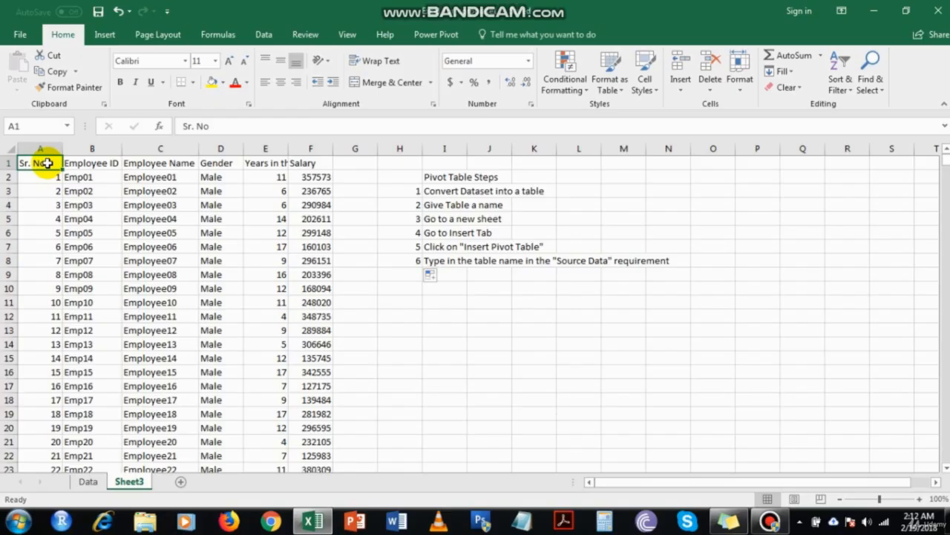
pyautogui.hotkey('ctrl', 'shift', 'Right')
pyautogui.hotkey('ctrl', 'shift', 'Down')
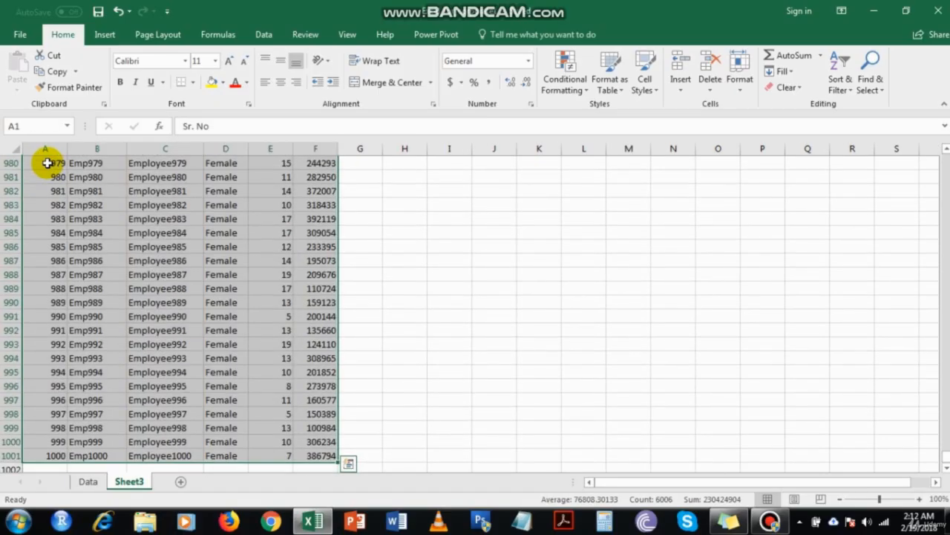
pyautogui.hotkey('ctrl', 'Home')
pyautogui.press('Right')
pyautogui.press('Left')
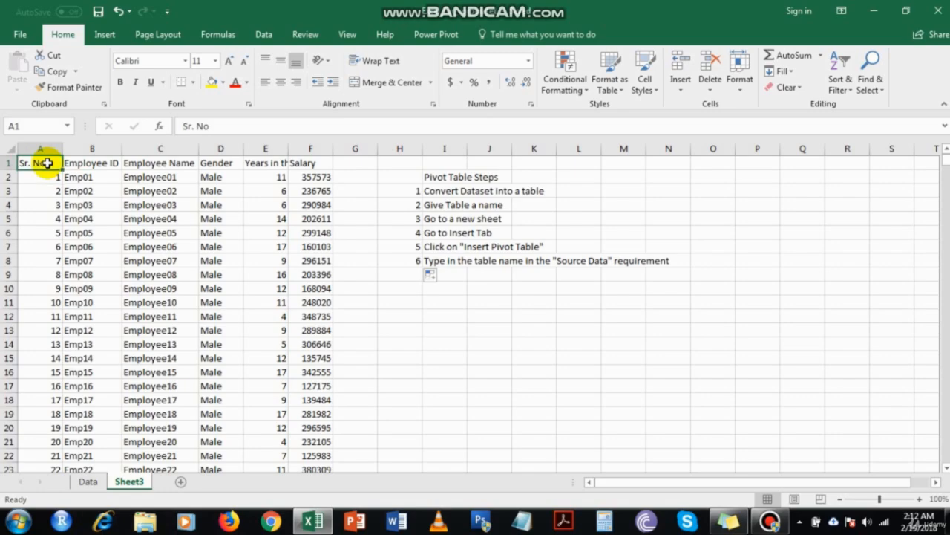
# Reselect the full dataset A1:F1001 starting from the Sr. No header cell
pyautogui.hotkey('ctrl', 'shift', 'Right')
pyautogui.hotkey('ctrl', 'shift', 'Down')
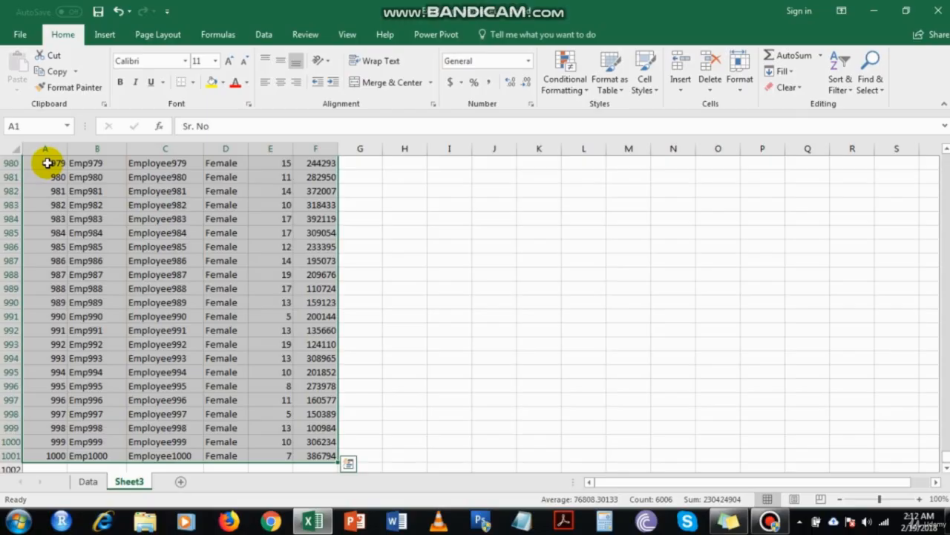
pyautogui.hotkey('ctrl', 'Home')
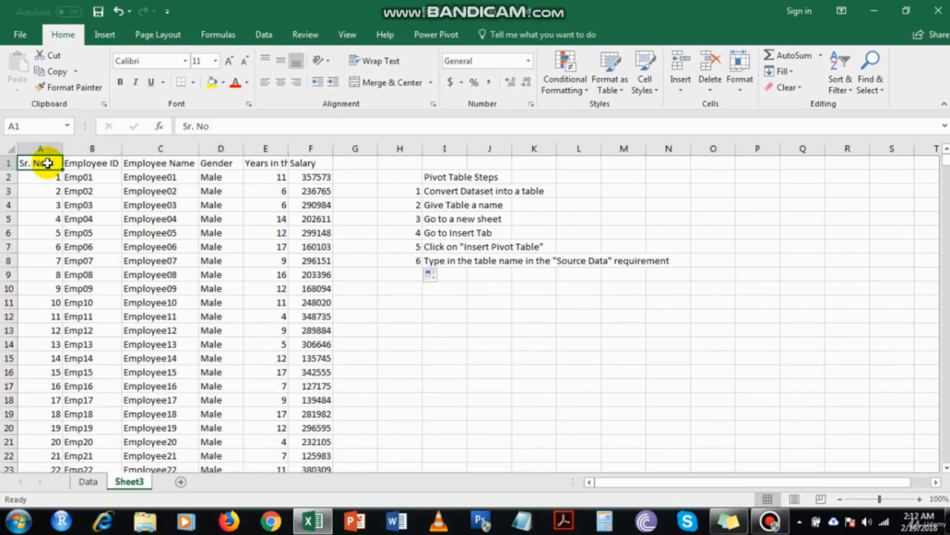
pyautogui.press('Right')
pyautogui.press('Right')
pyautogui.press('Right')
pyautogui.press('Right')
pyautogui.press('Right')
pyautogui.press('Right')
pyautogui.press('Right')
pyautogui.press('Right')
pyautogui.press('Down')
pyautogui.press('Down')
pyautogui.press('Down')
pyautogui.press('Left')
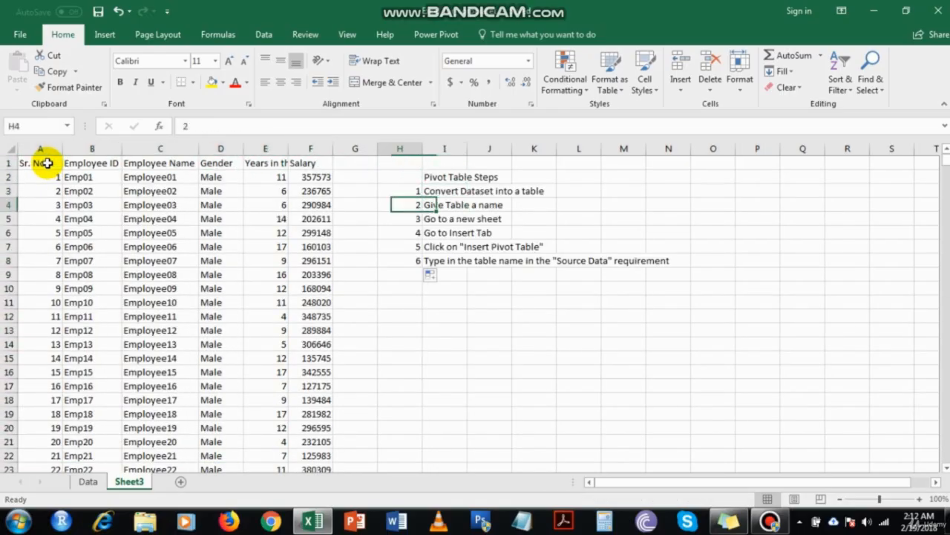
pyautogui.press('Left')
pyautogui.press('Left')
pyautogui.press('Right')
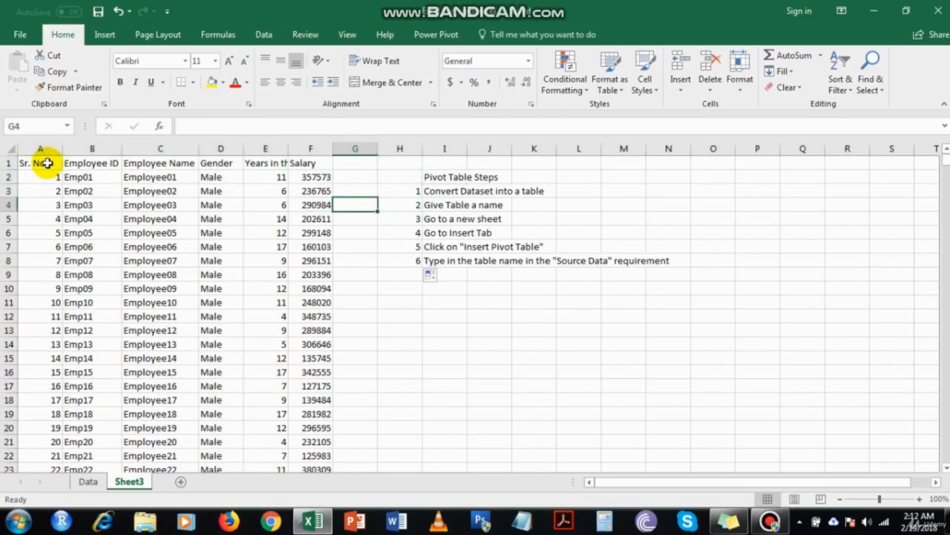
pyautogui.press('Left')
pyautogui.press('Left')
pyautogui.press('Left')
pyautogui.press('Left')
pyautogui.press('Left')
pyautogui.press('Left')
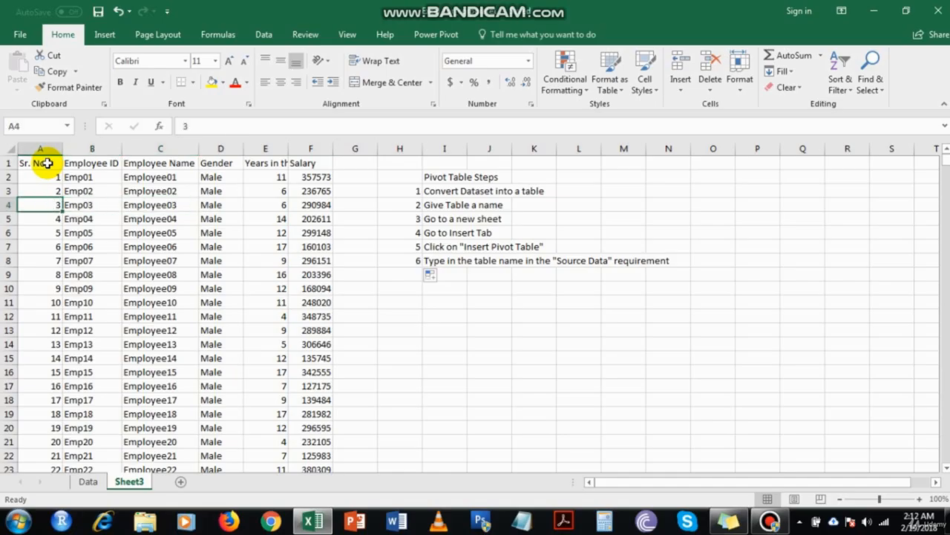
pyautogui.press('Up')
pyautogui.press('Up')
pyautogui.press('Up')
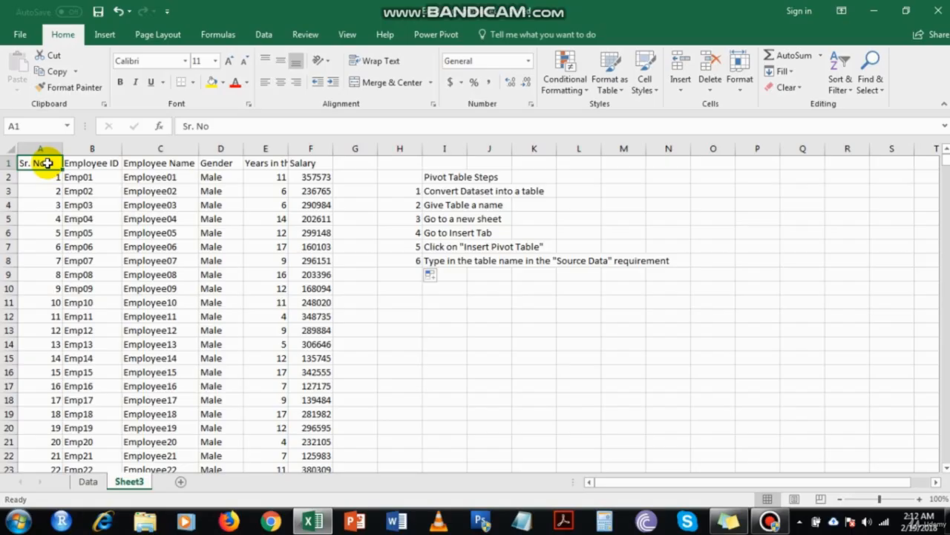
pyautogui.hotkey('ctrl', 'shift', 'Right')
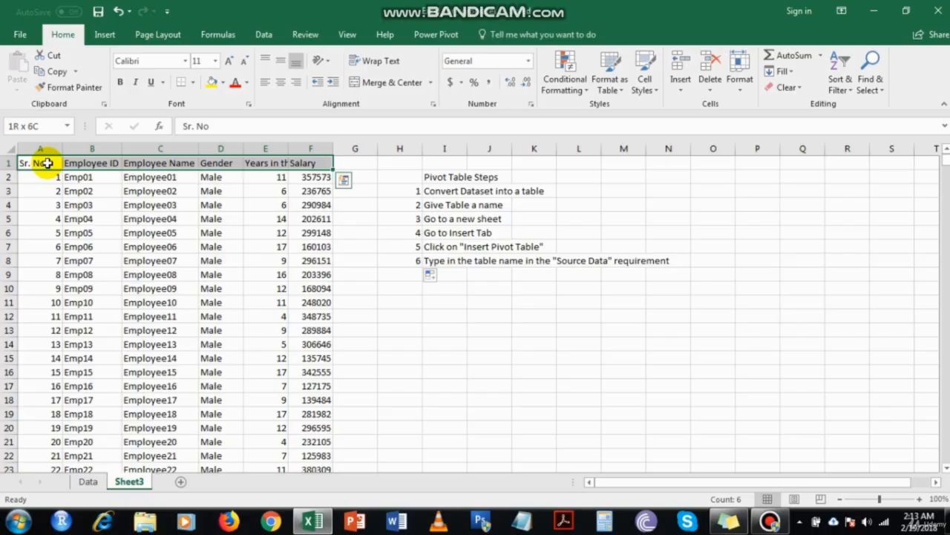
pyautogui.hotkey('ctrl', 'shift', 'Down')
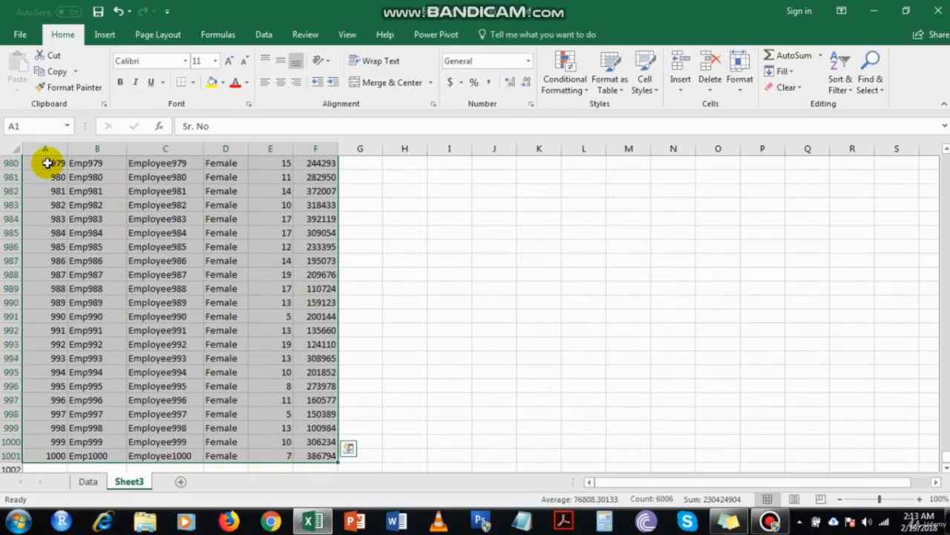
# Insert a table over $A$1:$F$1001 with 'My table has headers' checked
pyautogui.click(111, 40)
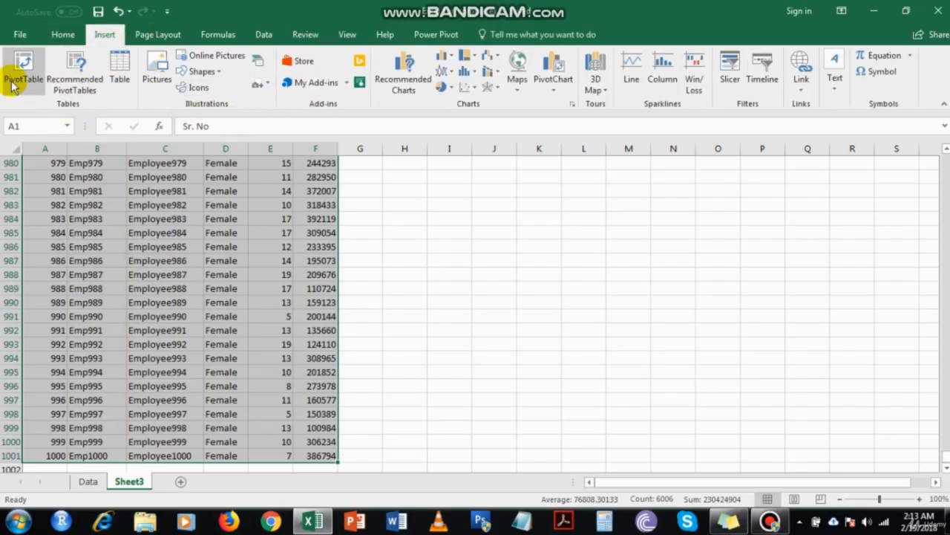
pyautogui.click(121, 79)
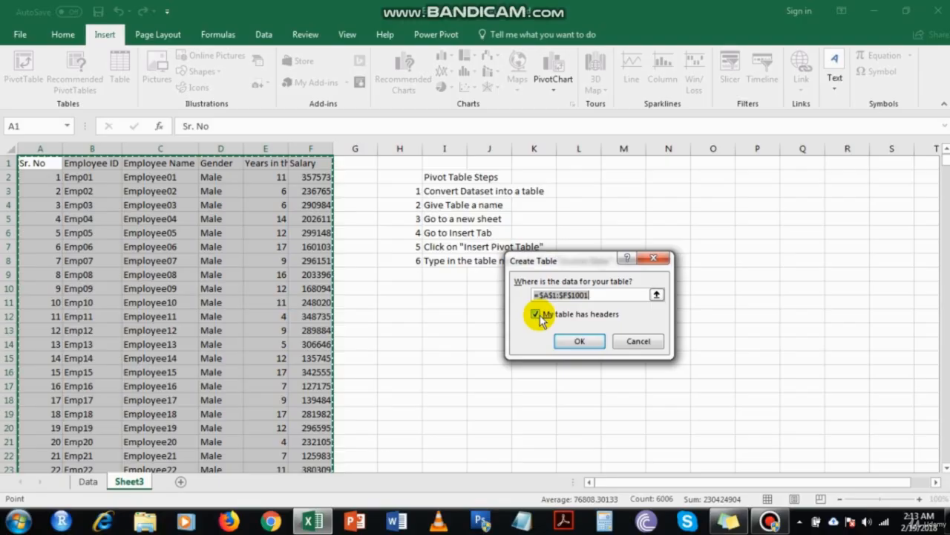
pyautogui.click(576, 343)
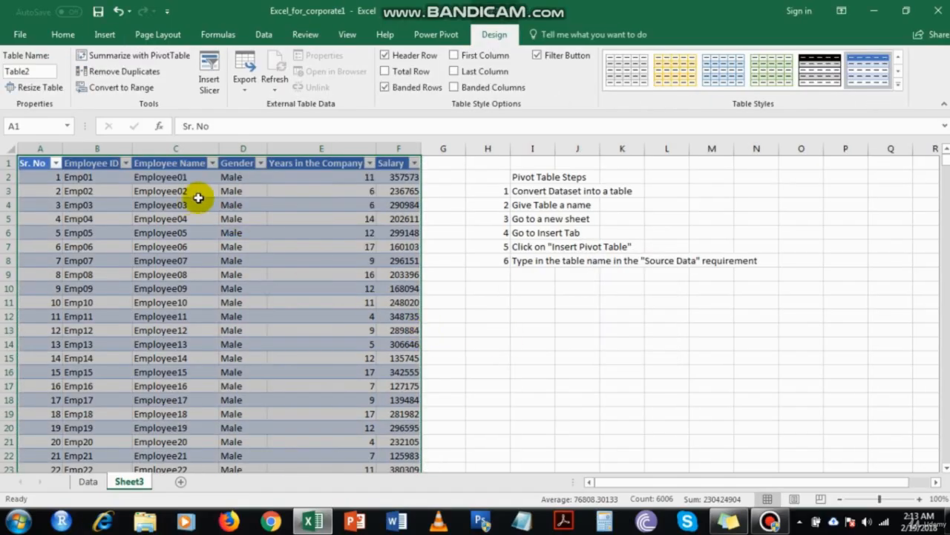
# Apply a black-header light table style, centre-align columns A to F, and save the workbook
pyautogui.click(899, 87)
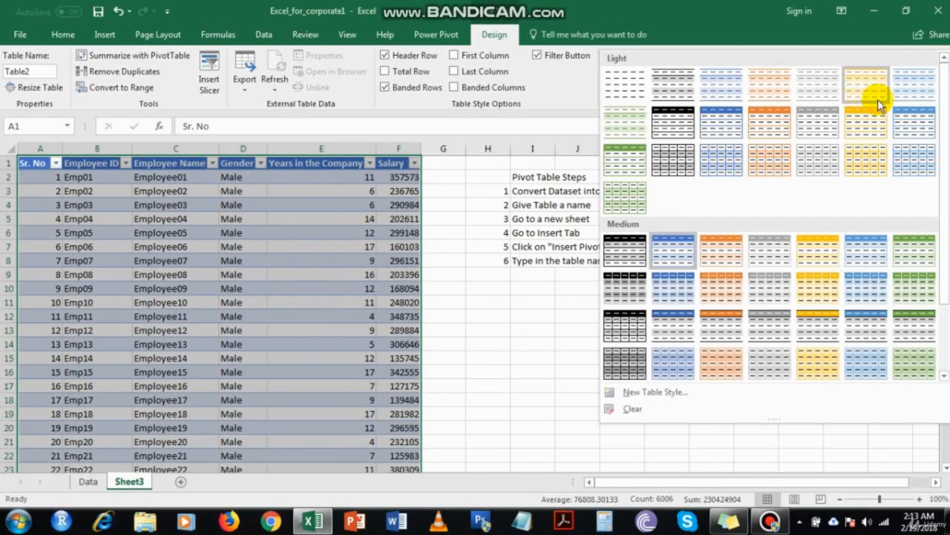
pyautogui.click(671, 128)
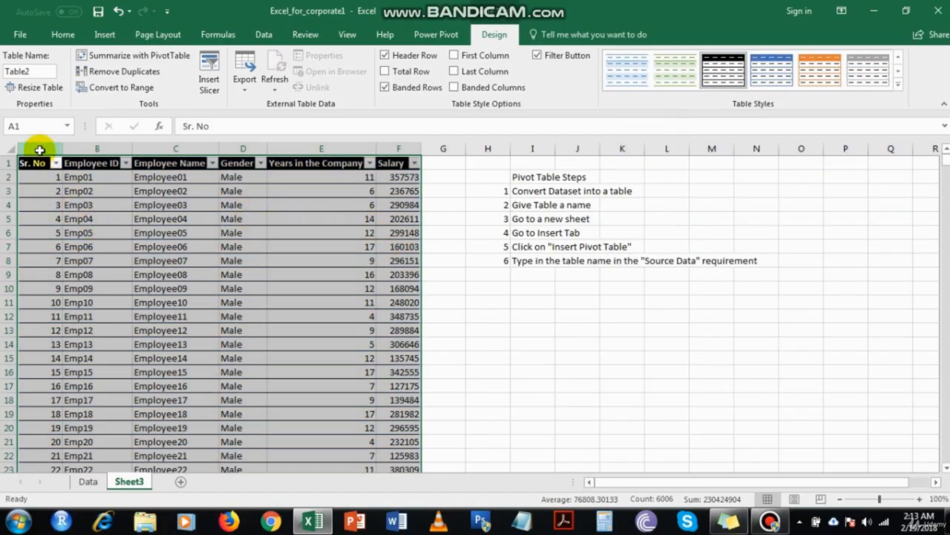
pyautogui.moveTo(38, 149); pyautogui.dragTo(393, 151)
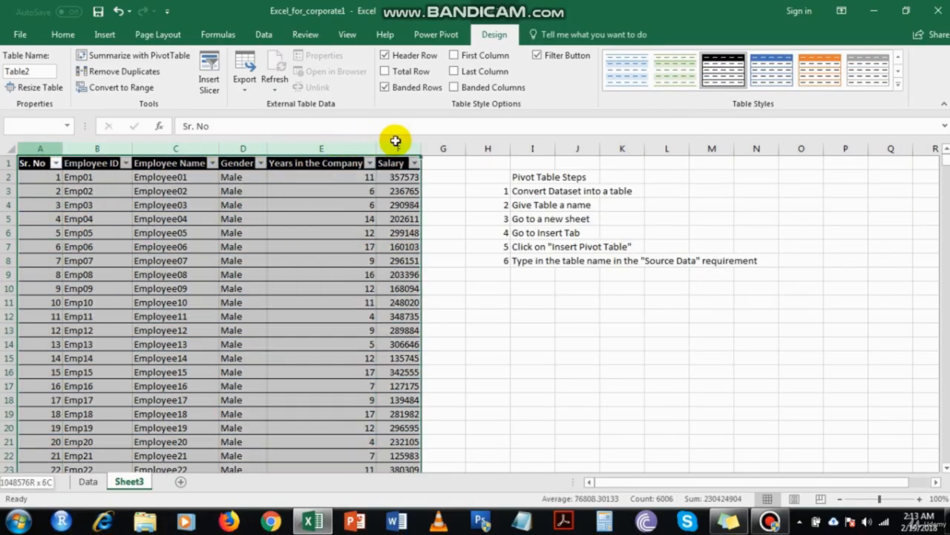
pyautogui.click(64, 34)
pyautogui.click(286, 85)
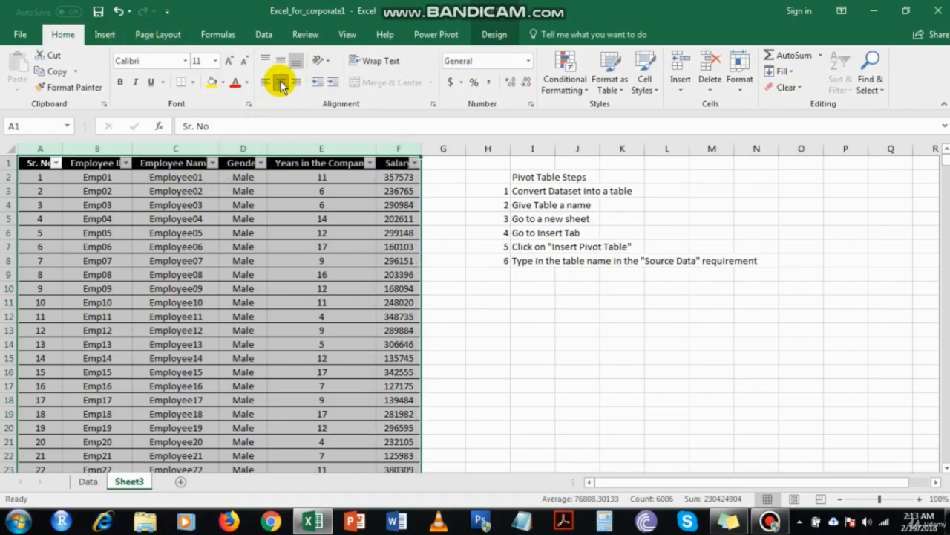
pyautogui.click(241, 179)
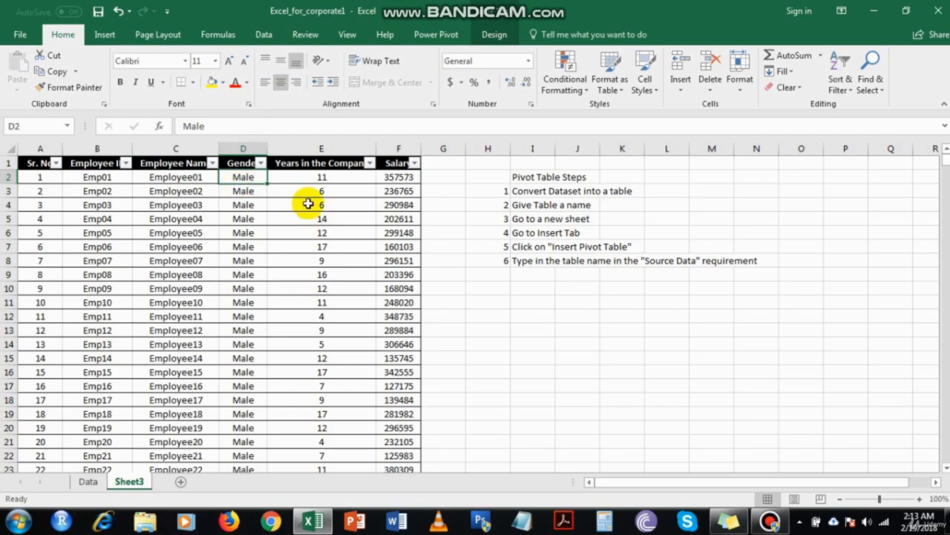
pyautogui.hotkey('ctrl', 's')
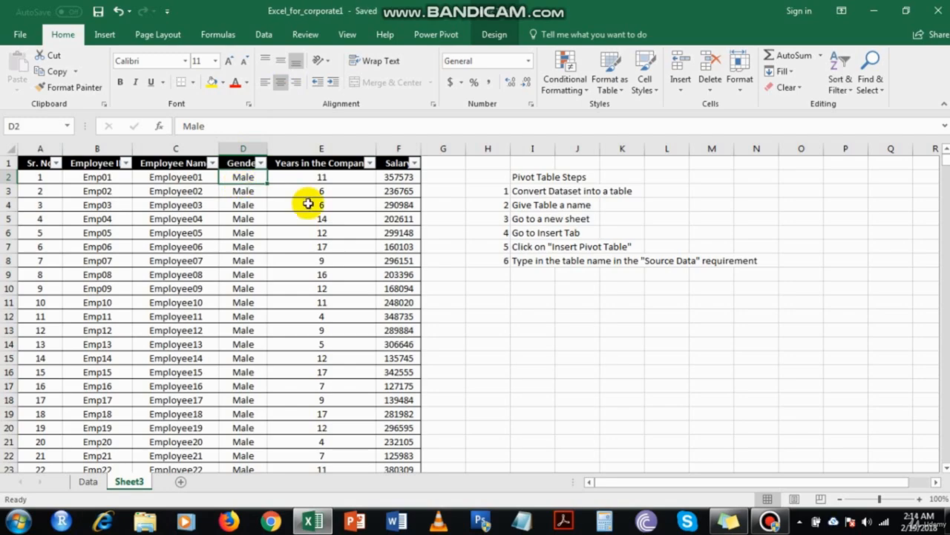
# Show the table's Design settings, where the Table Name box reads Table2
pyautogui.click(38, 157)
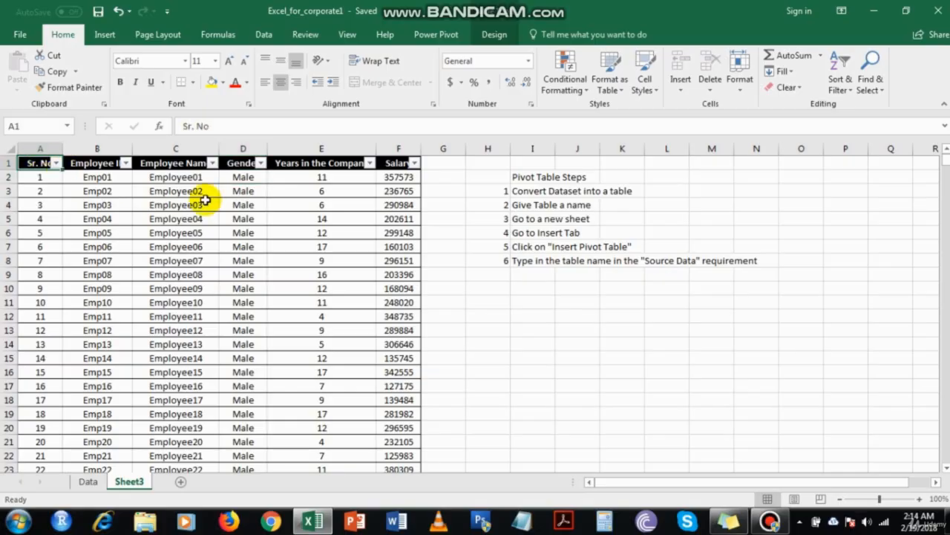
pyautogui.click(494, 35)
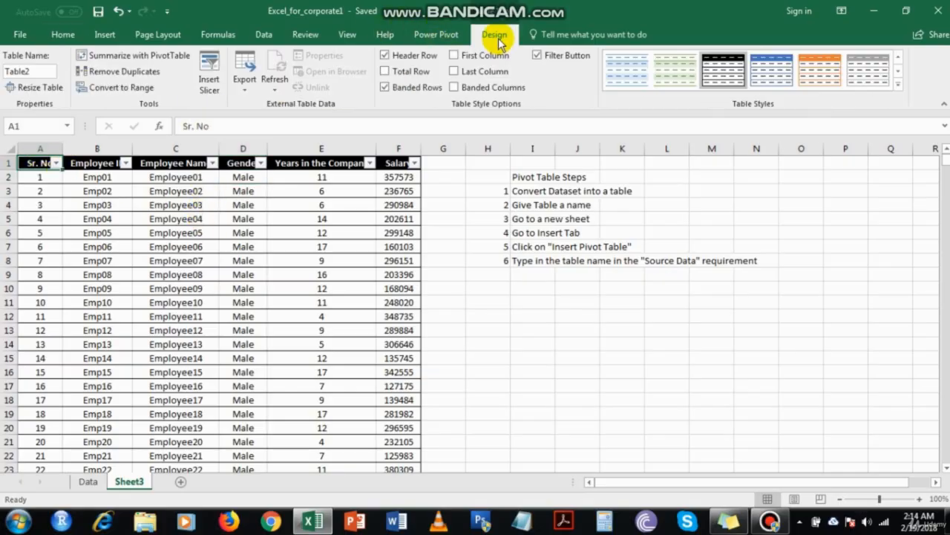
pyautogui.click(163, 232)
pyautogui.click(650, 346)
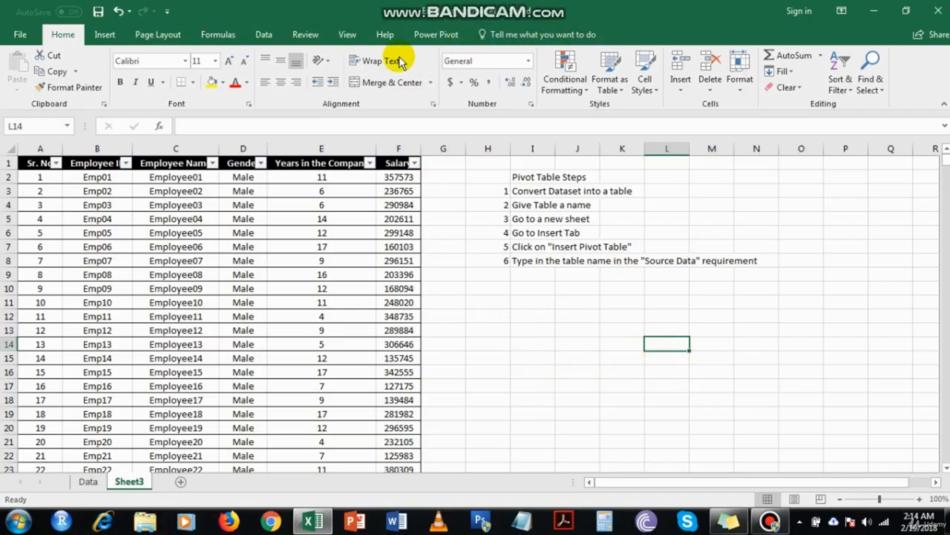
pyautogui.click(166, 287)
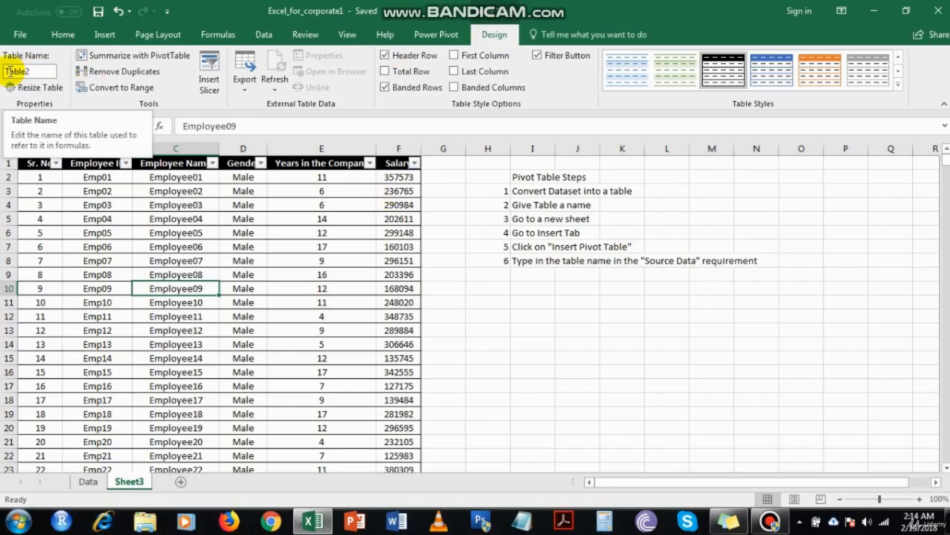
# Rename the table to employees, dismissing the duplicate-name warning for employee_dat
pyautogui.click(41, 70)
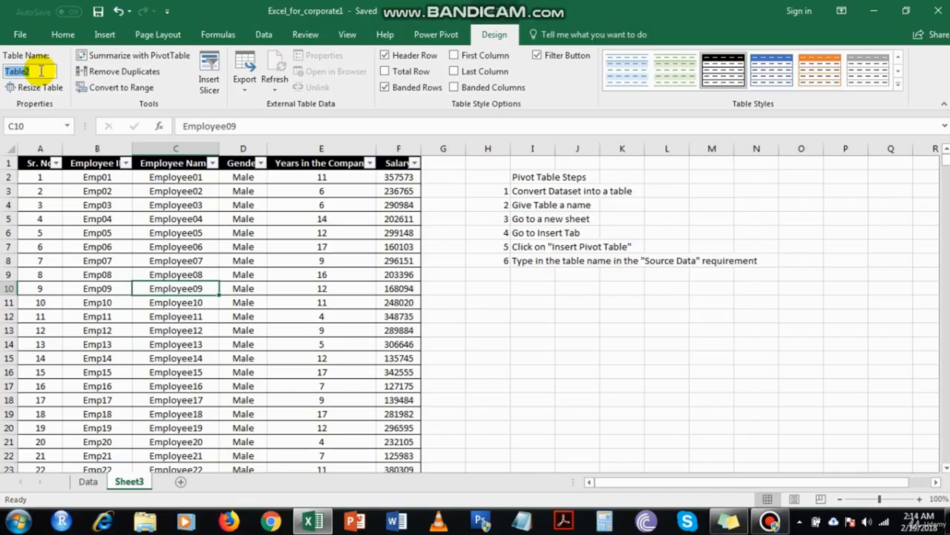
pyautogui.write('employees')
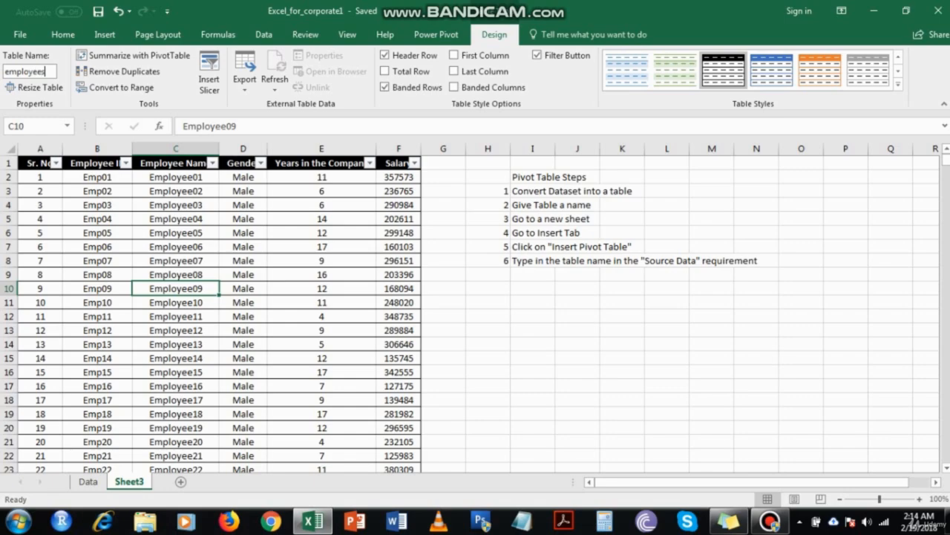
pyautogui.press('Return')
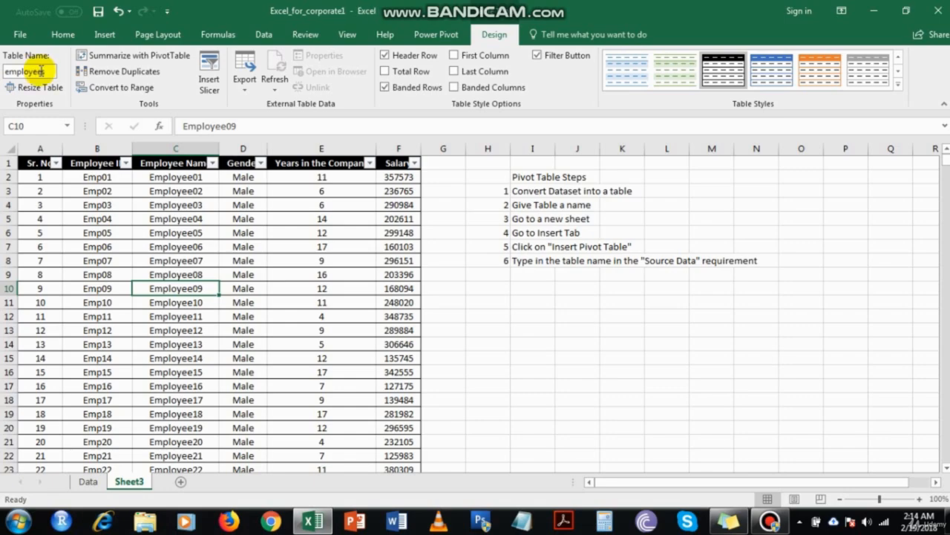
pyautogui.doubleClick(46, 70)
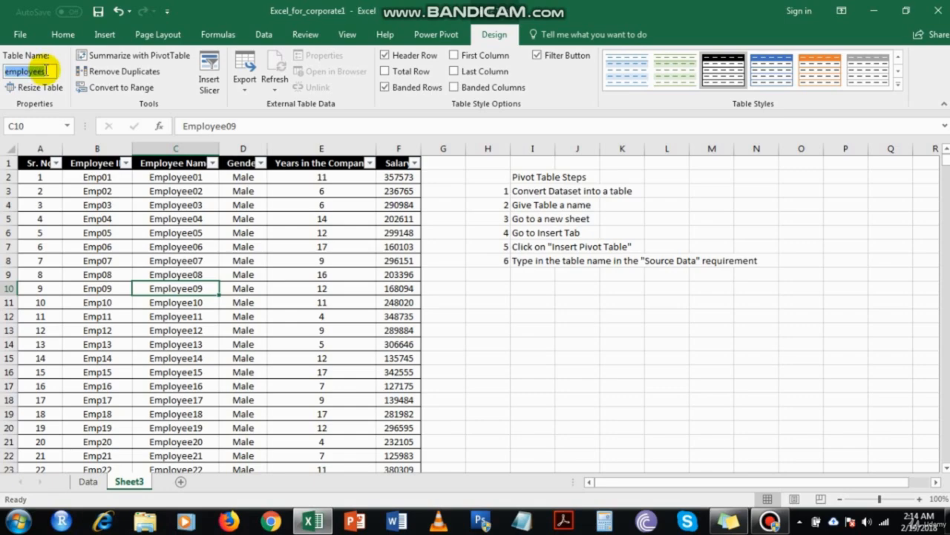
pyautogui.write('employ')
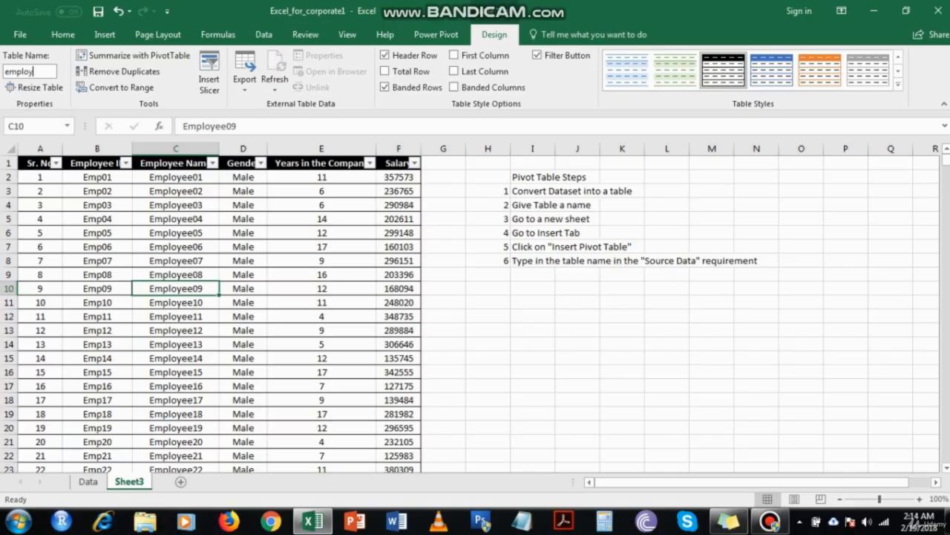
pyautogui.write('ee_data')
pyautogui.press('Return')
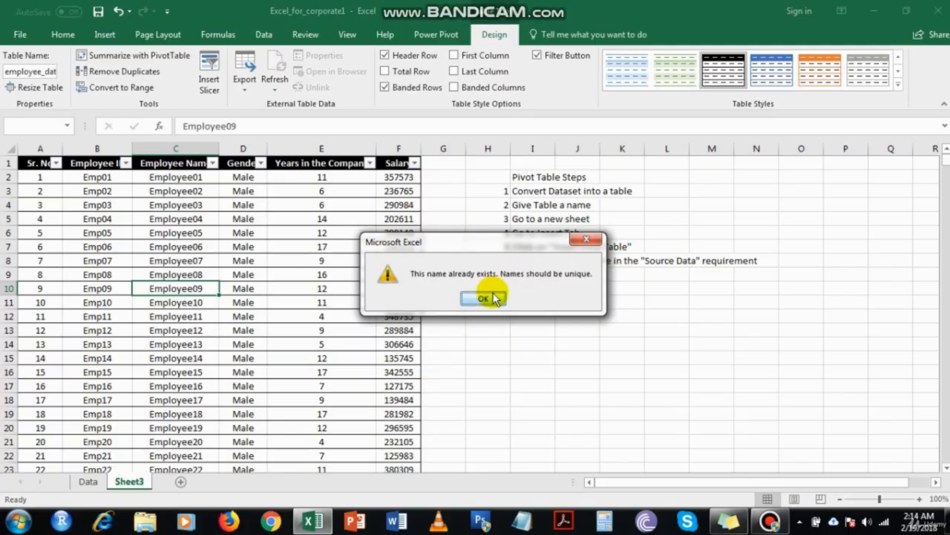
pyautogui.click(489, 299)
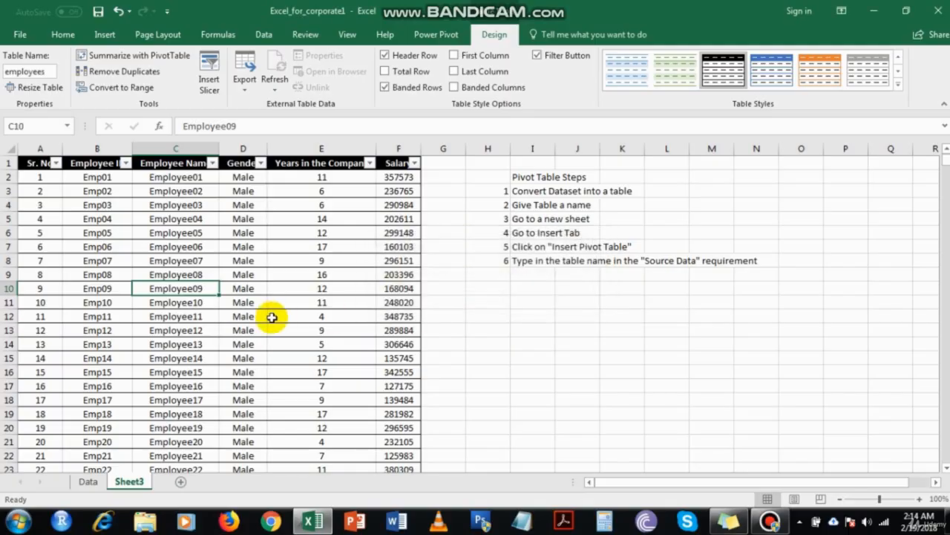
# Check the Data sheet, then start Summarize with PivotTable from the employees table
pyautogui.click(86, 483)
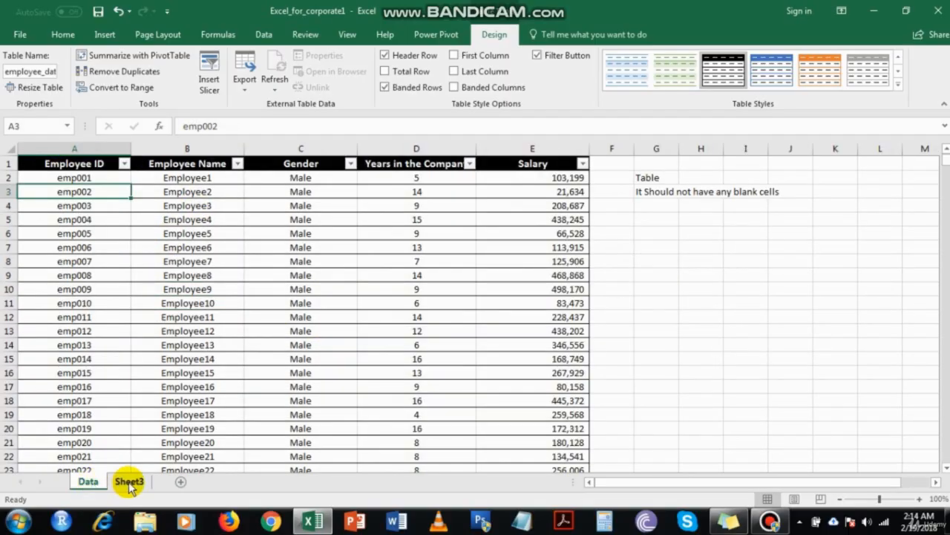
pyautogui.click(129, 483)
pyautogui.click(52, 72)
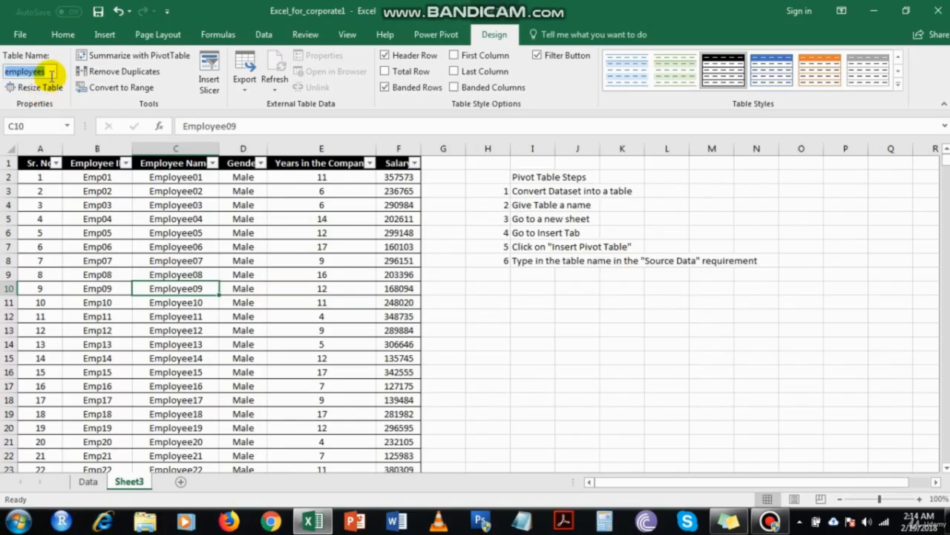
pyautogui.click(140, 55)
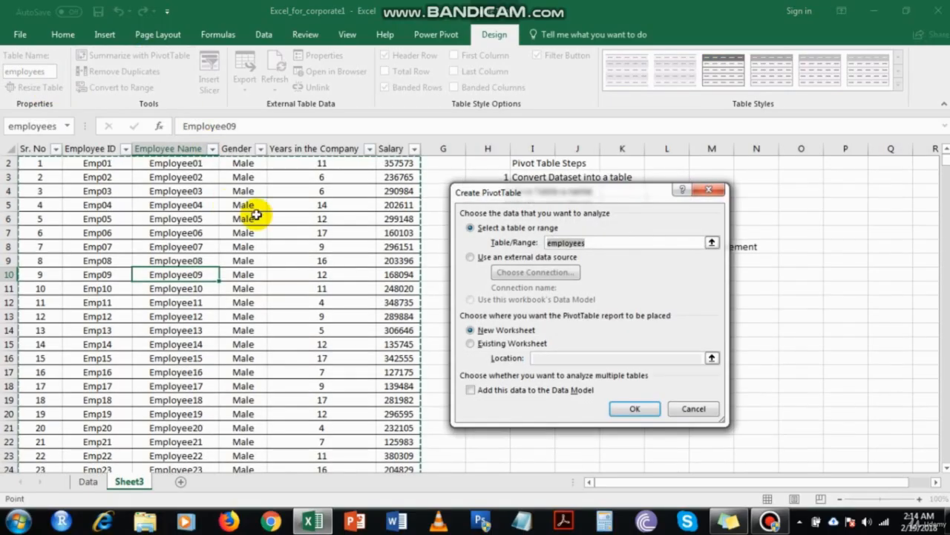
# Cancel the pivot dialog, rename Sheet3 to Data2, and delete the old Data sheet
pyautogui.click(690, 409)
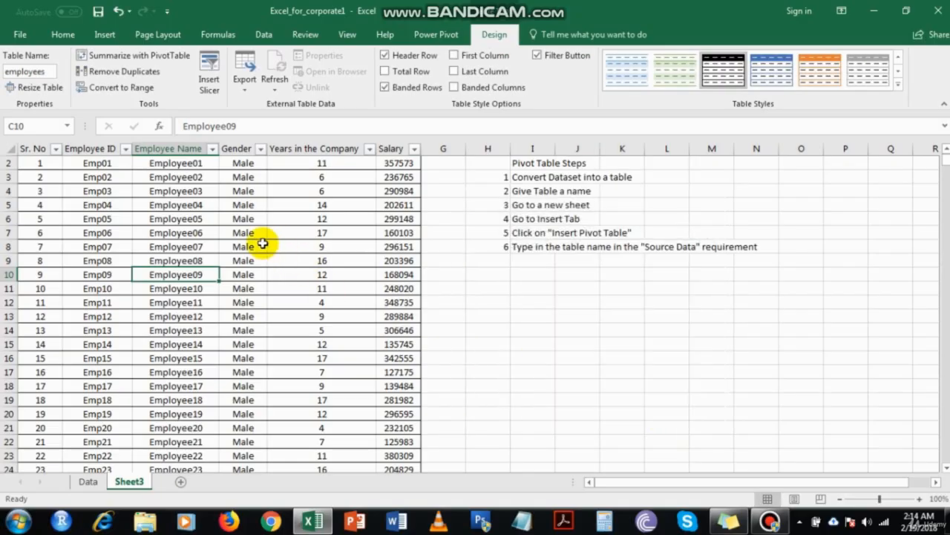
pyautogui.doubleClick(130, 481)
pyautogui.write('Data')
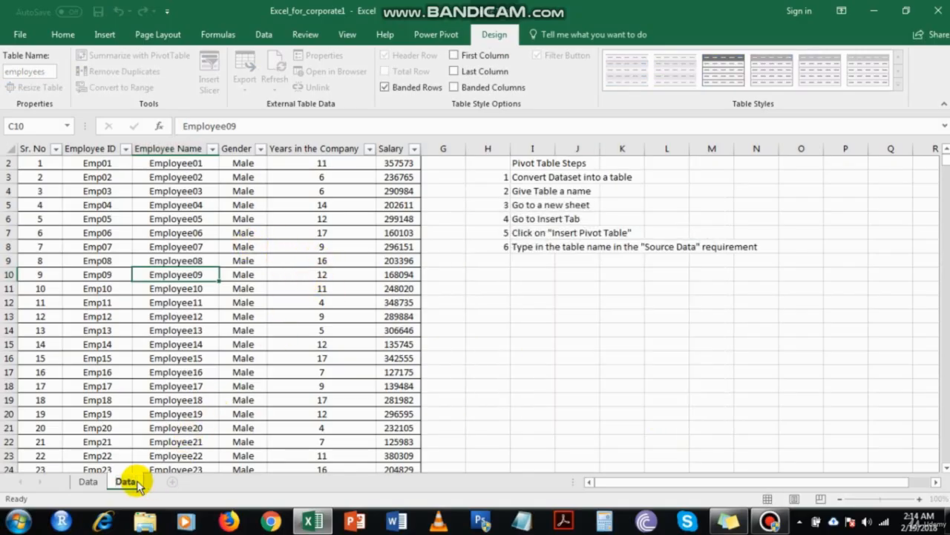
pyautogui.write('2')
pyautogui.press('Return')
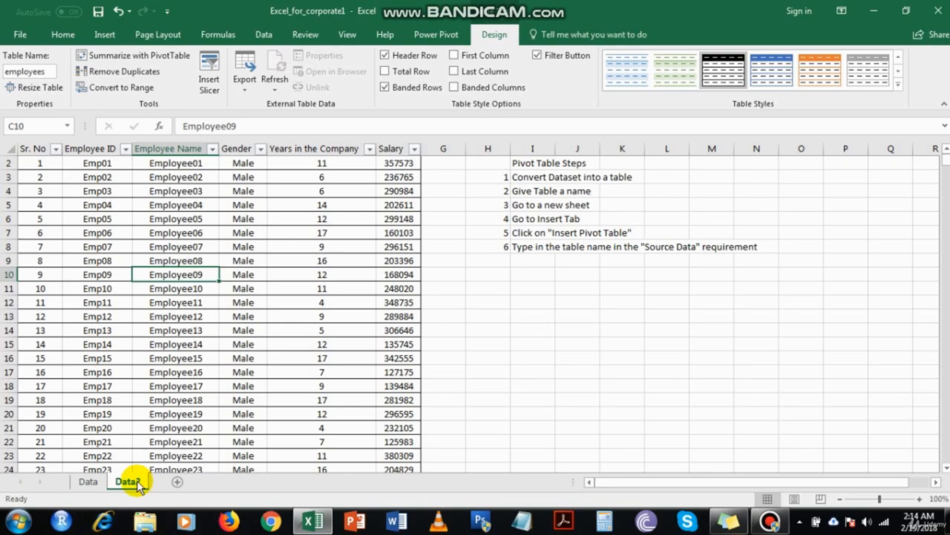
pyautogui.rightClick(80, 483)
pyautogui.click(117, 335)
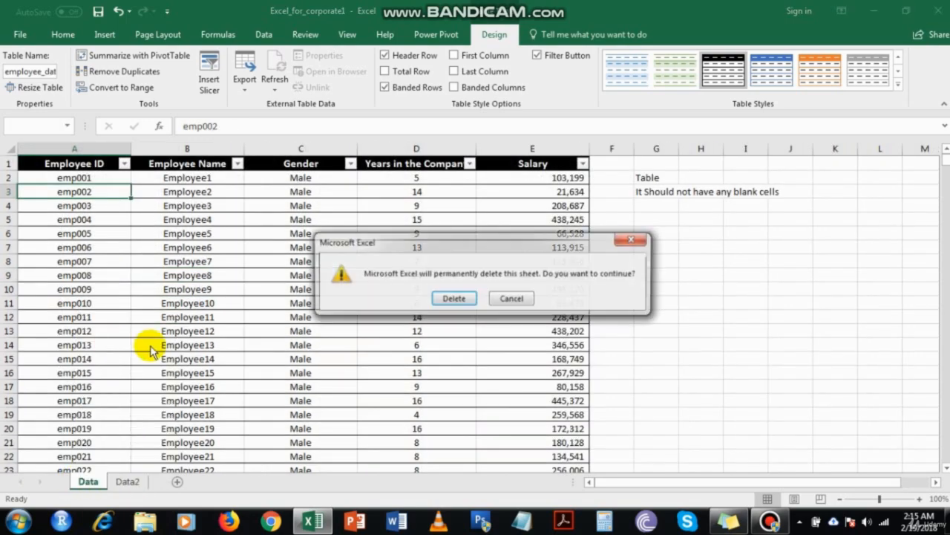
pyautogui.click(452, 297)
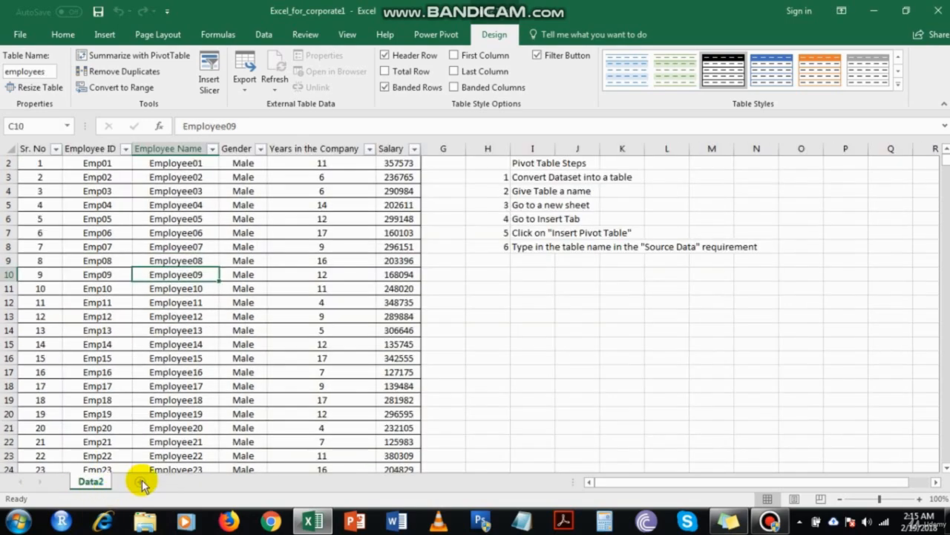
# Add a new blank worksheet named Pivot
pyautogui.click(142, 483)
pyautogui.doubleClick(142, 480)
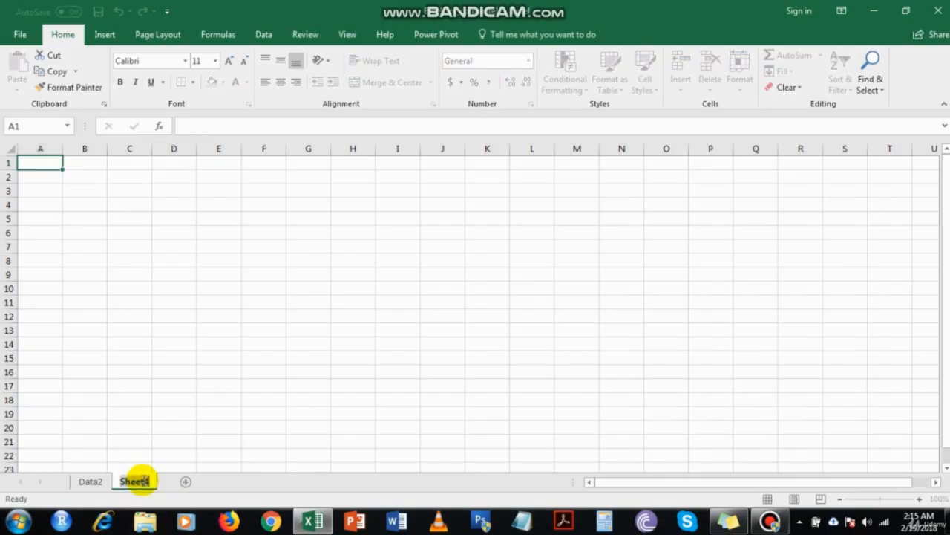
pyautogui.write('Pivot')
pyautogui.press('Return')
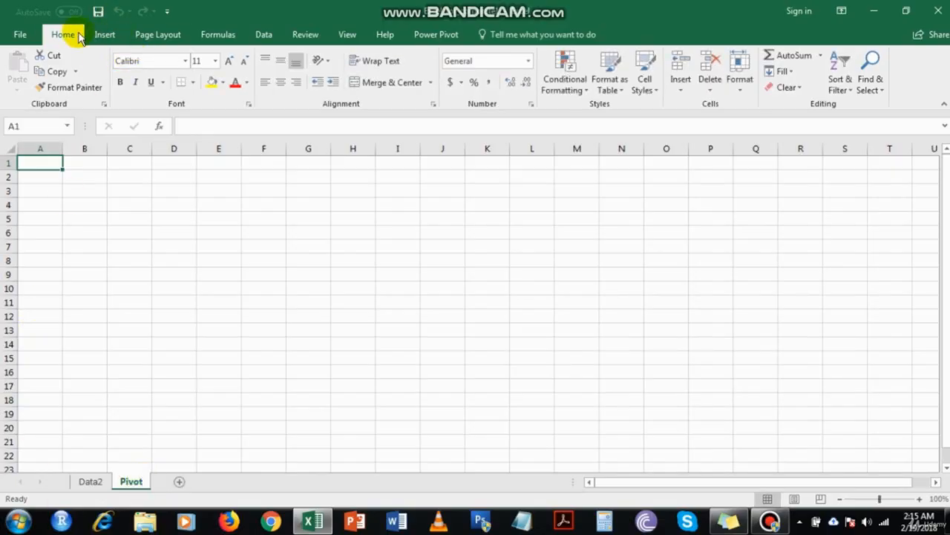
pyautogui.click(103, 35)
# Create an empty pivot table at Pivot!$A$1 sourced from the employees data on Data2
pyautogui.click(21, 65)
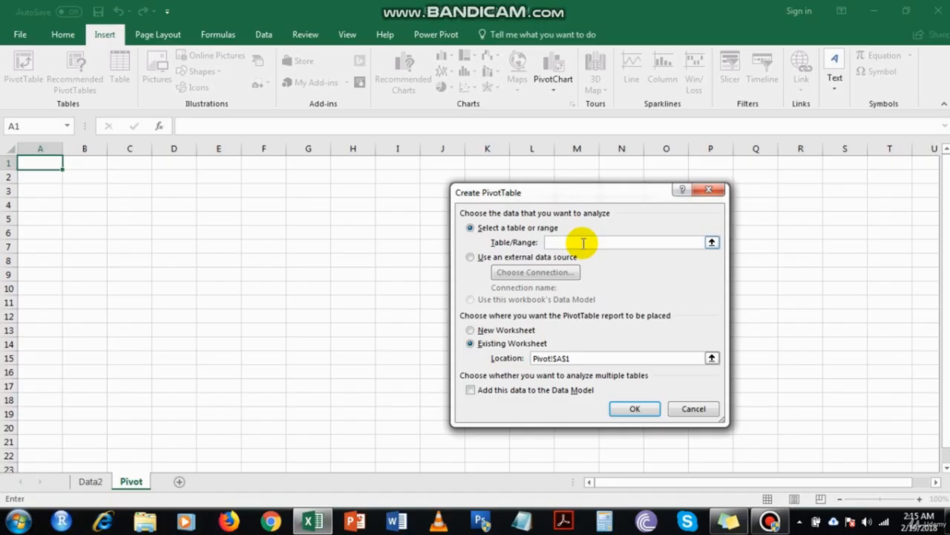
pyautogui.click(711, 242)
pyautogui.click(104, 482)
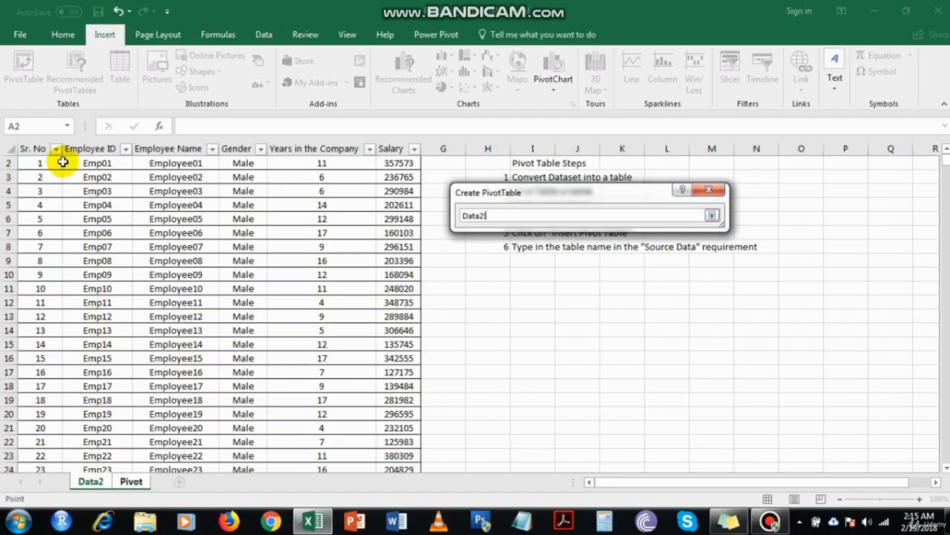
pyautogui.click(40, 163)
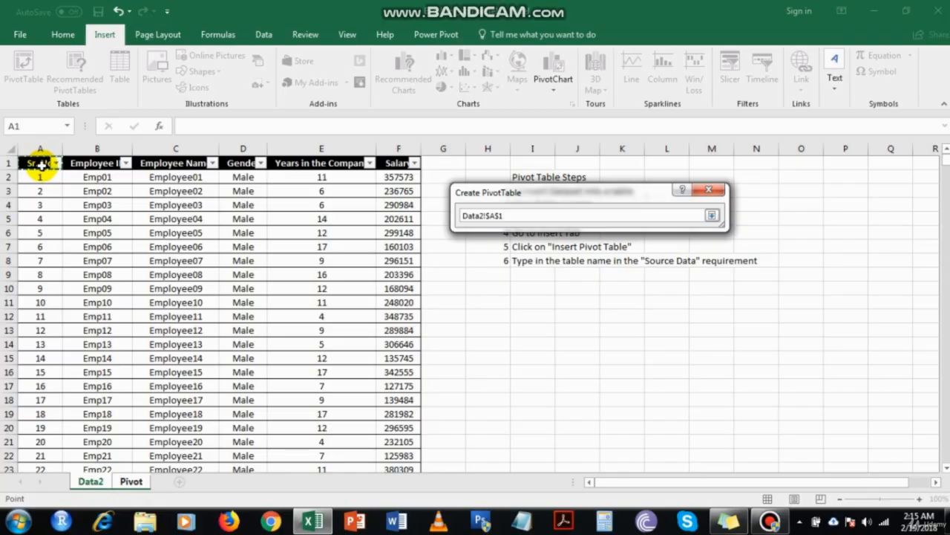
pyautogui.hotkey('ctrl', 'shift', 'Right')
pyautogui.hotkey('ctrl', 'shift', 'Down')
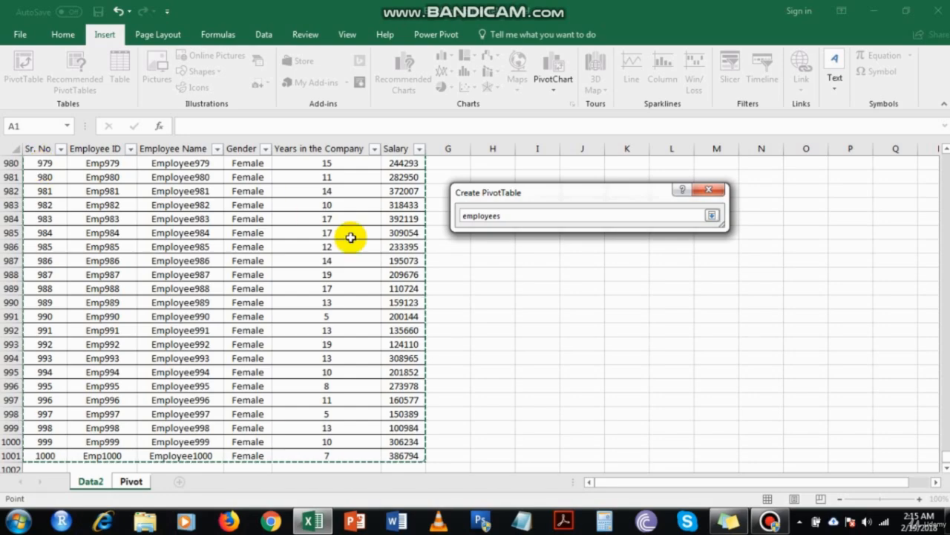
pyautogui.press('Return')
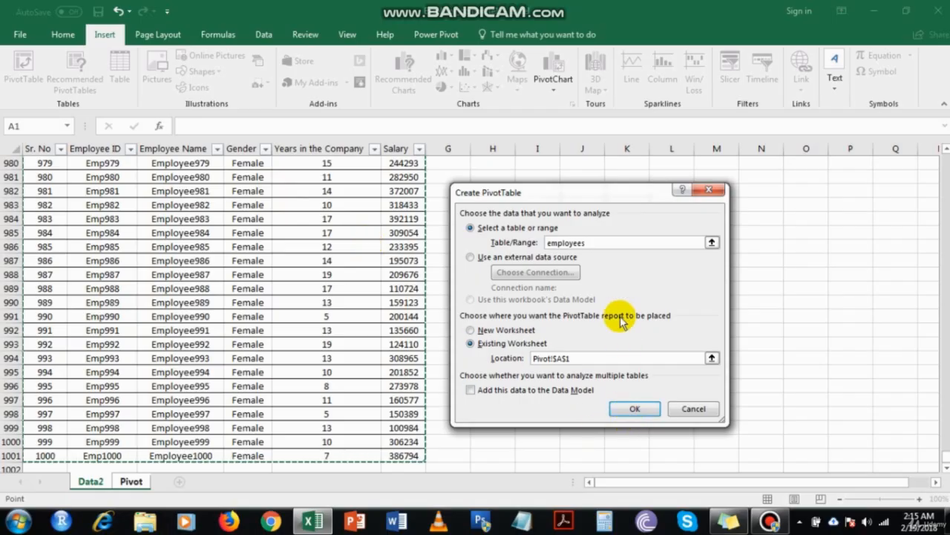
pyautogui.press('BackSpace')
pyautogui.press('BackSpace')
pyautogui.press('BackSpace')
pyautogui.press('BackSpace')
pyautogui.press('BackSpace')
pyautogui.press('BackSpace')
pyautogui.press('BackSpace')
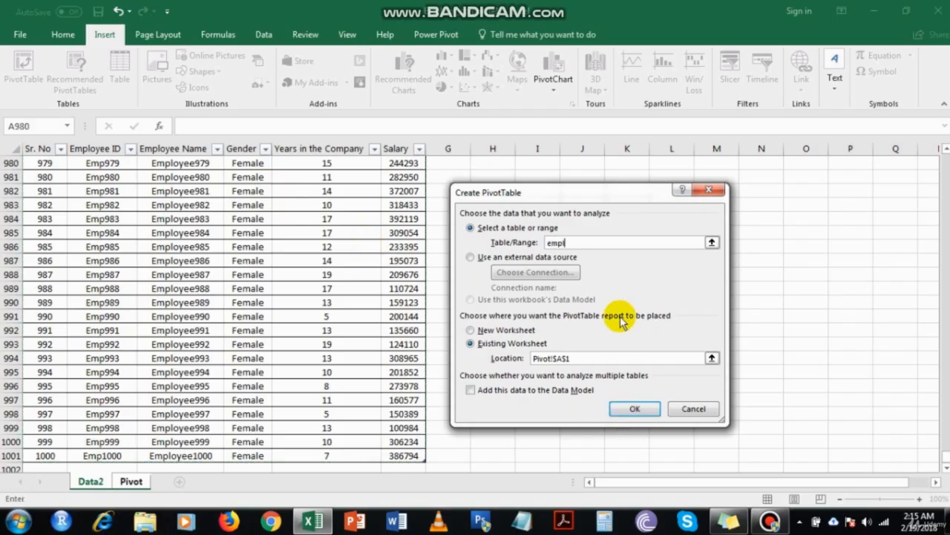
pyautogui.click(627, 409)
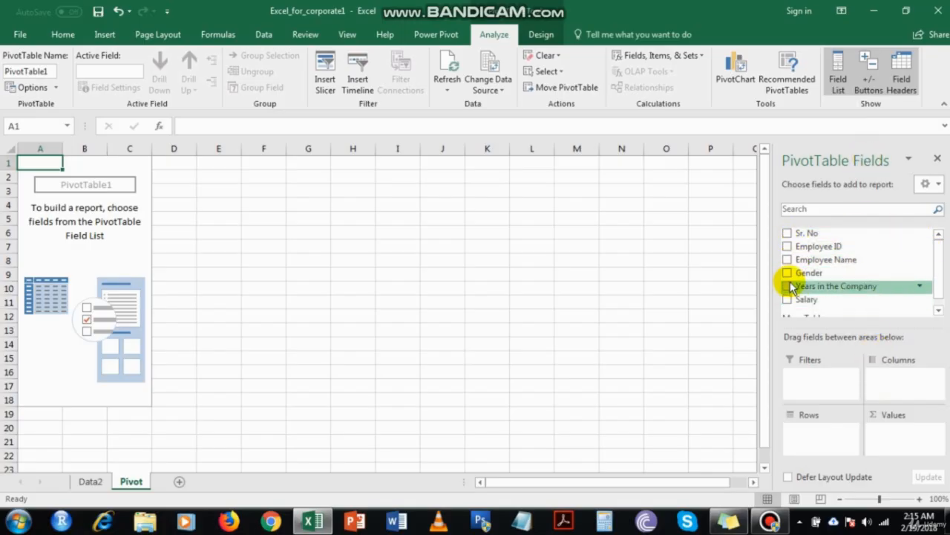
pyautogui.moveTo(796, 272); pyautogui.dragTo(834, 273)
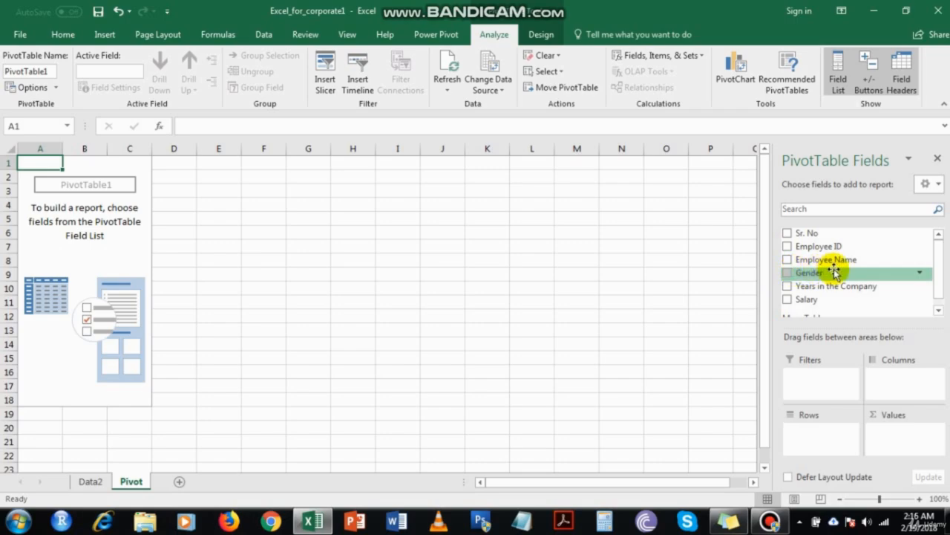
pyautogui.moveTo(834, 274); pyautogui.dragTo(378, 320)
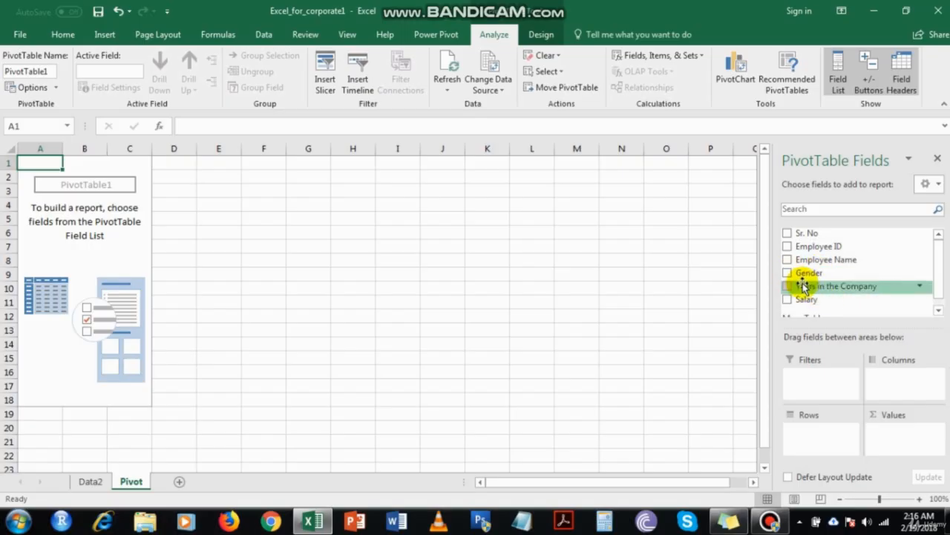
pyautogui.scroll(-3, 846, 279)
pyautogui.scroll(-1, 847, 280)
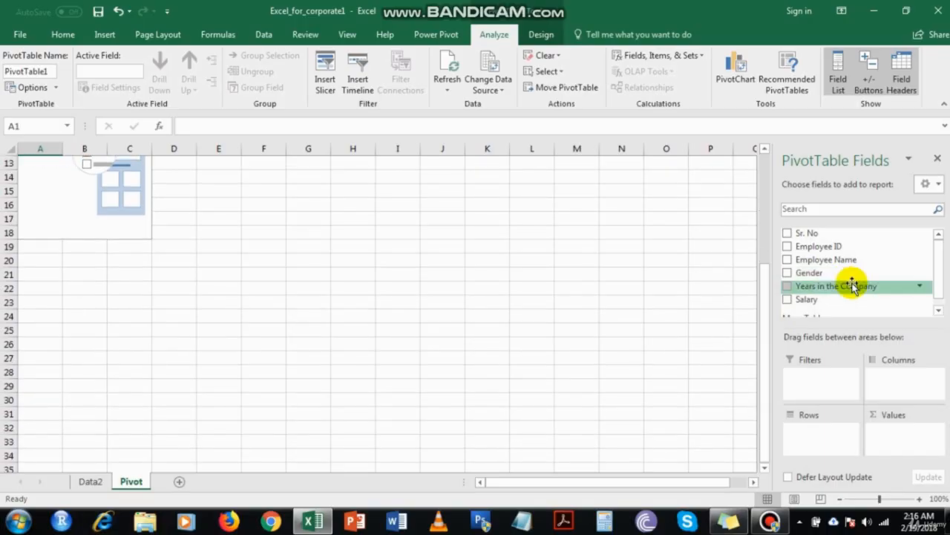
pyautogui.scroll(4, 849, 283)
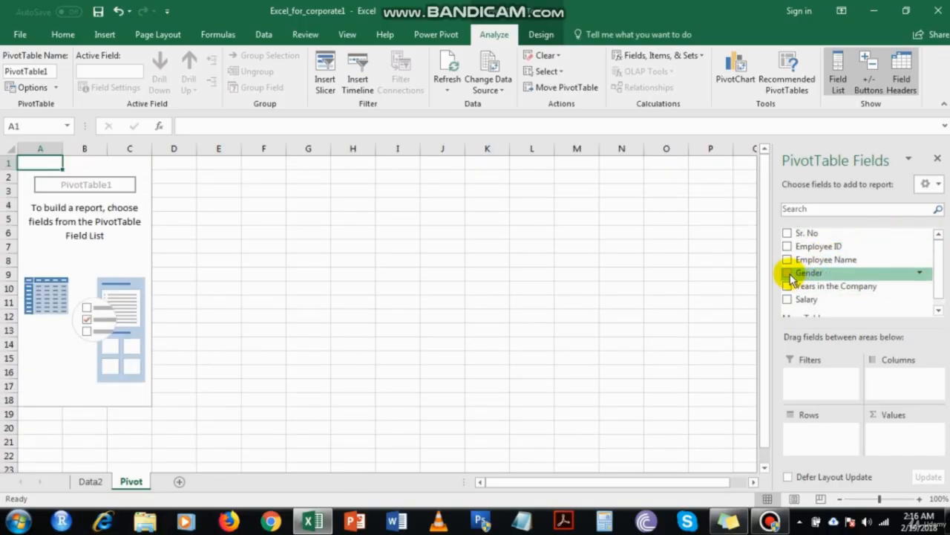
# Put Gender in the rows, then add and remove the Years in the Company sum
pyautogui.click(790, 274)
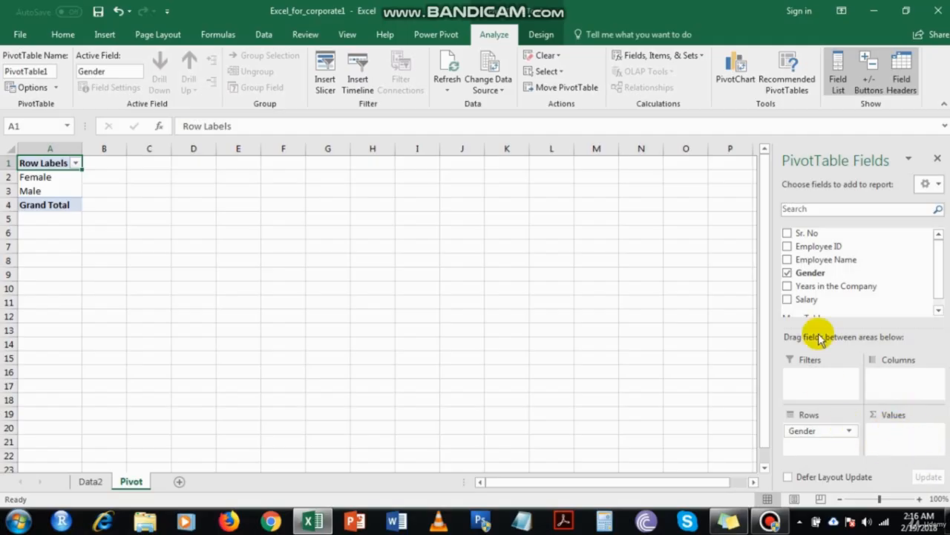
pyautogui.click(788, 287)
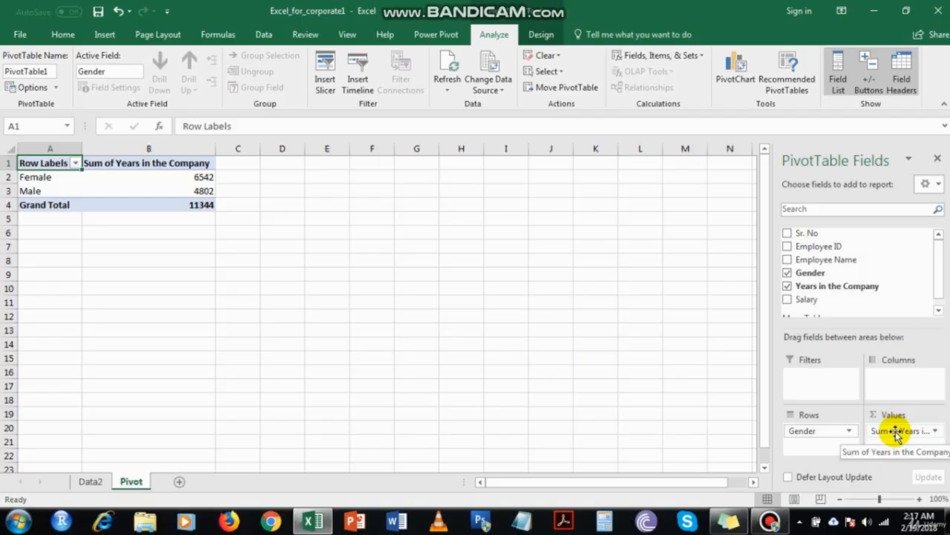
pyautogui.moveTo(902, 431); pyautogui.dragTo(636, 378)
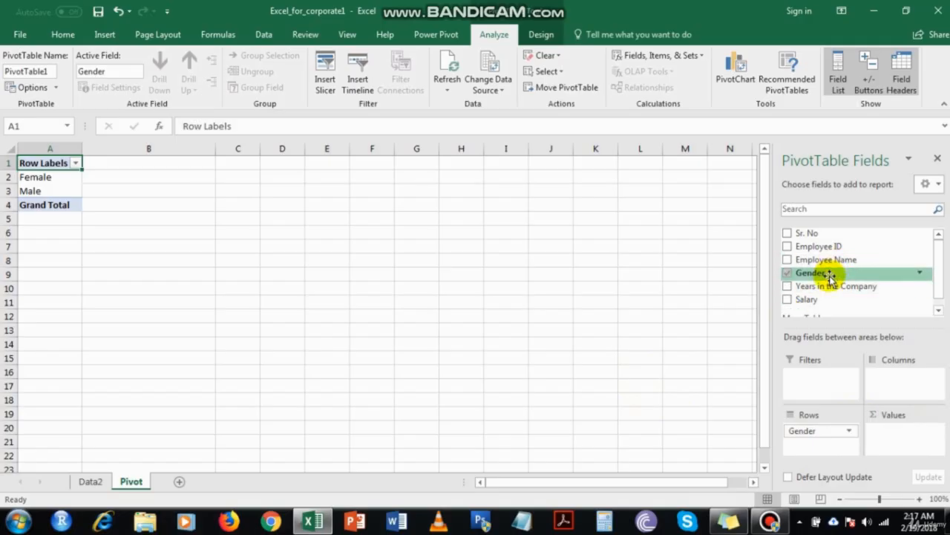
pyautogui.click(90, 481)
pyautogui.scroll(17, 223, 319)
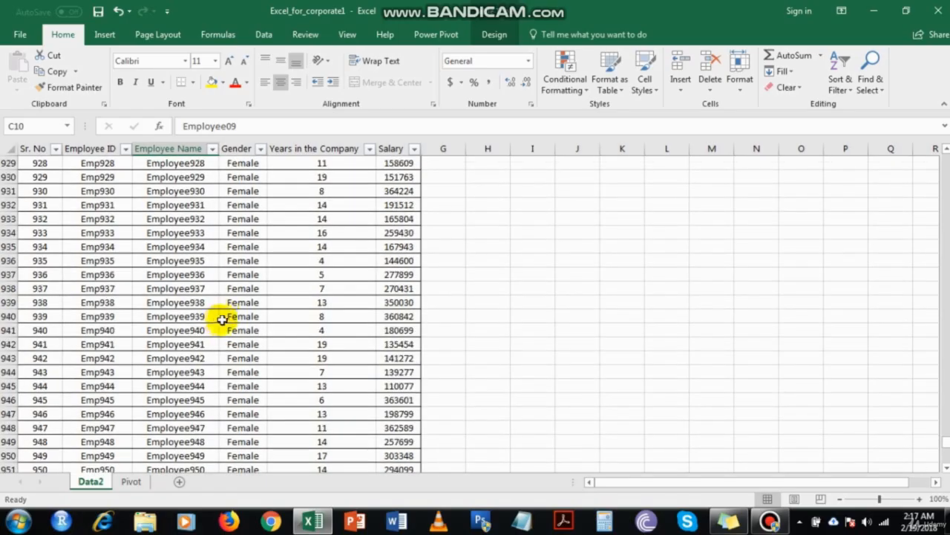
pyautogui.click(240, 302)
pyautogui.hotkey('ctrl', 'Up')
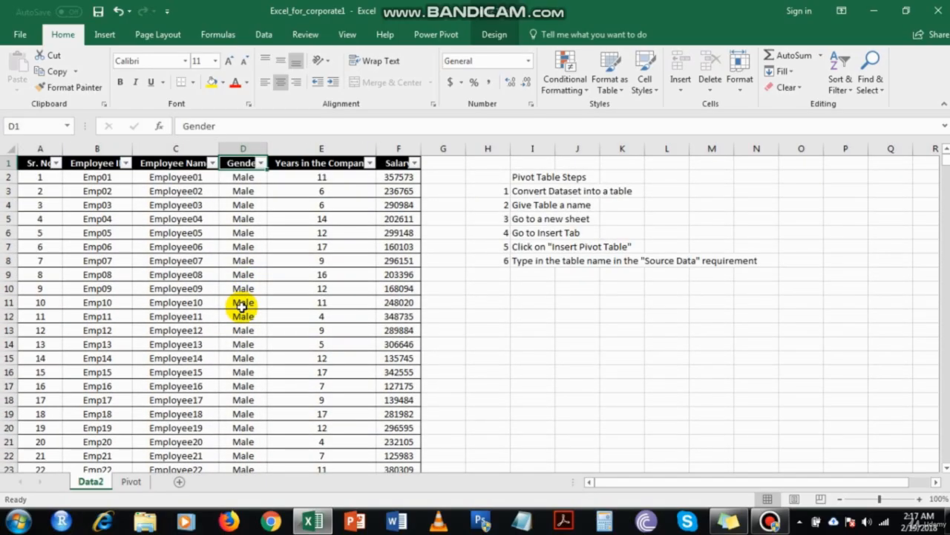
pyautogui.press('Down')
pyautogui.press('Down')
pyautogui.press('Down')
pyautogui.press('Up')
pyautogui.press('Up')
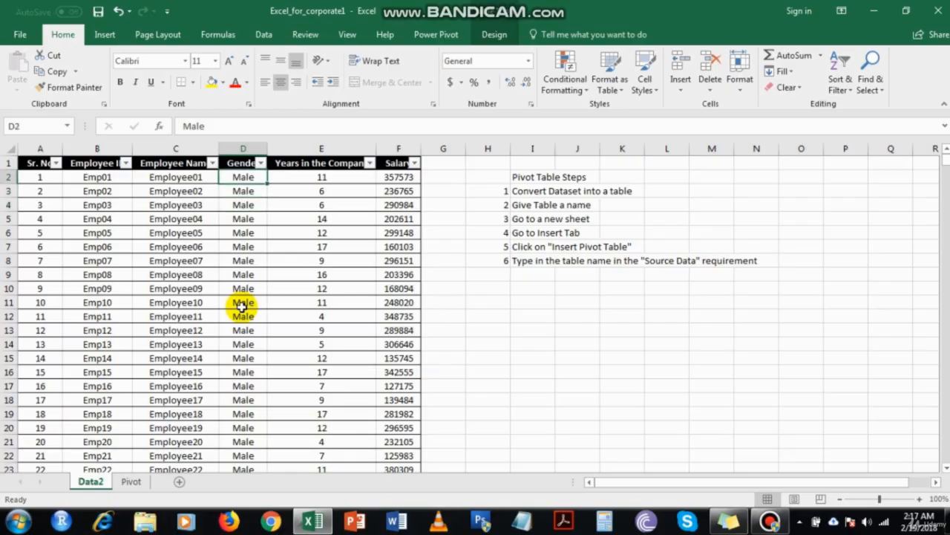
pyautogui.press('Down')
pyautogui.press('Up')
pyautogui.press('Down')
pyautogui.press('Down')
pyautogui.press('Down')
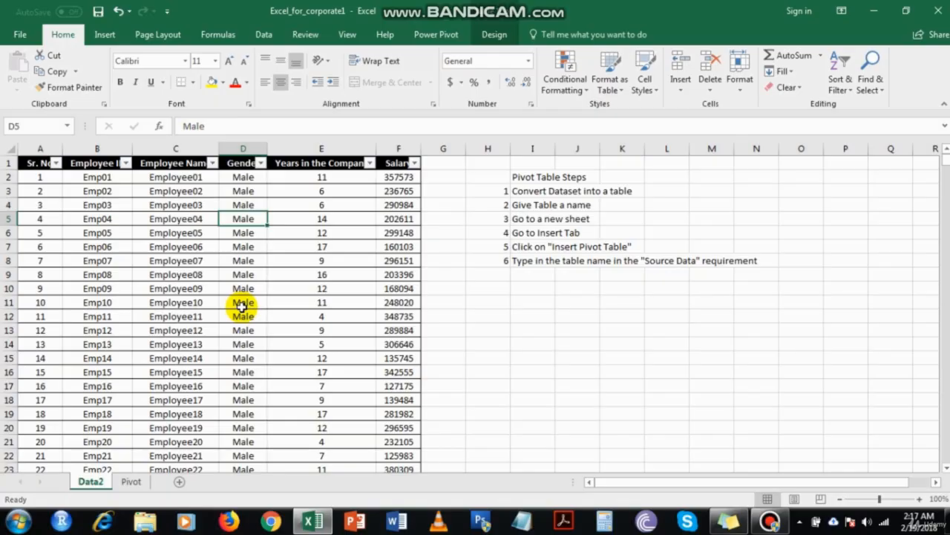
pyautogui.write('MALE')
pyautogui.press('Return')
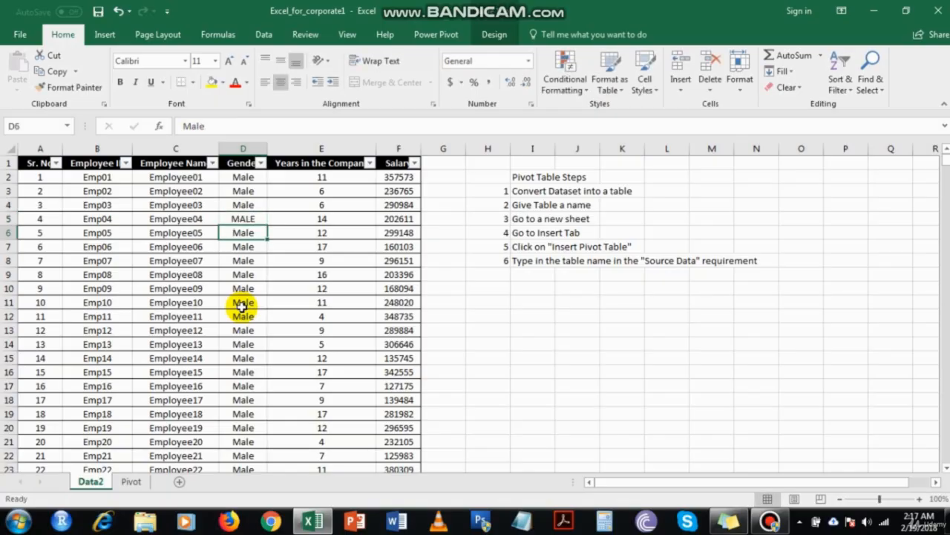
pyautogui.press('Up')
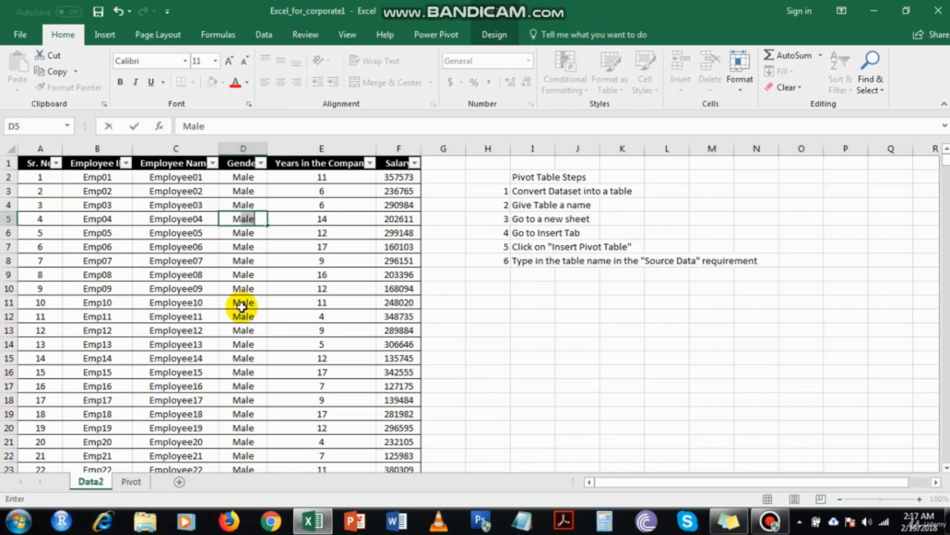
pyautogui.write('Male')
pyautogui.press('Return')
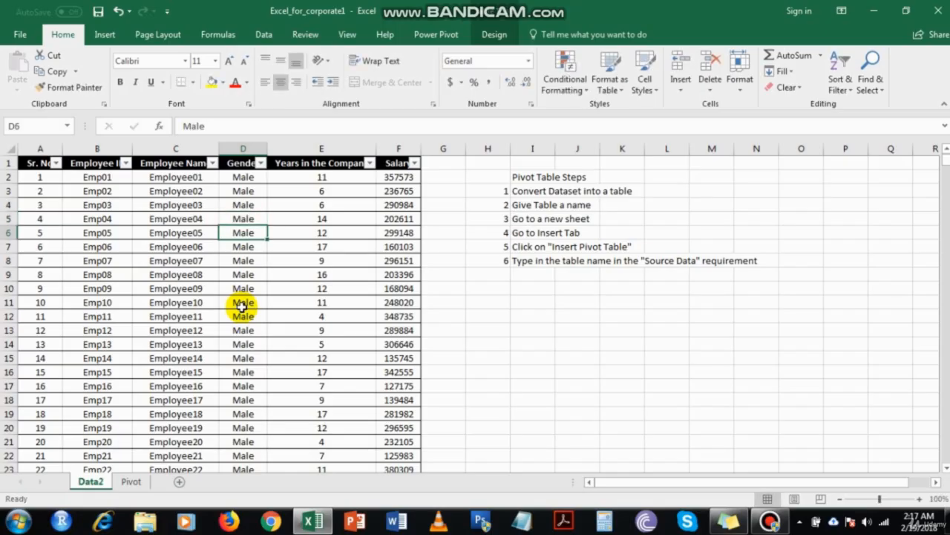
pyautogui.click(131, 481)
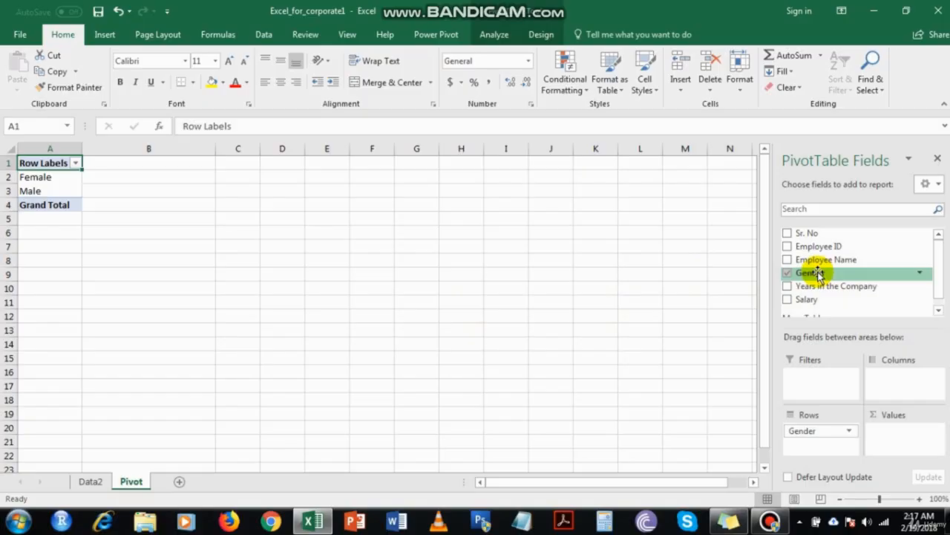
# Add Gender to Values as Count of Gender and verify Female 565, Male 435, total 1000
pyautogui.moveTo(817, 273); pyautogui.dragTo(896, 440)
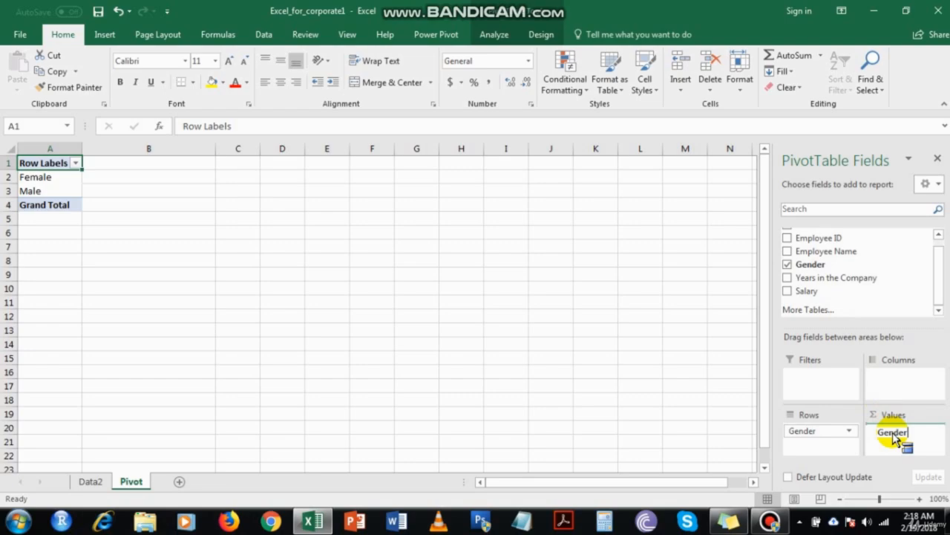
pyautogui.moveTo(895, 438); pyautogui.dragTo(891, 432)
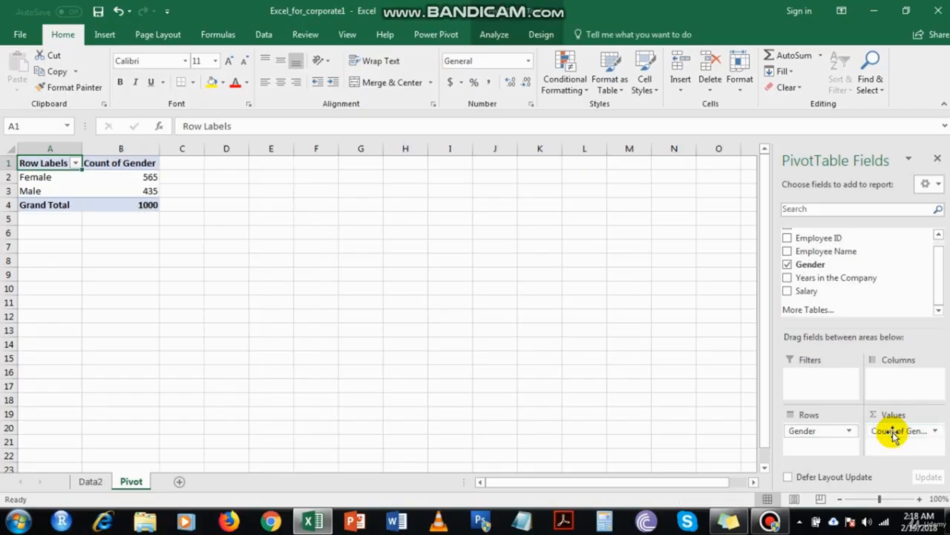
pyautogui.click(149, 175)
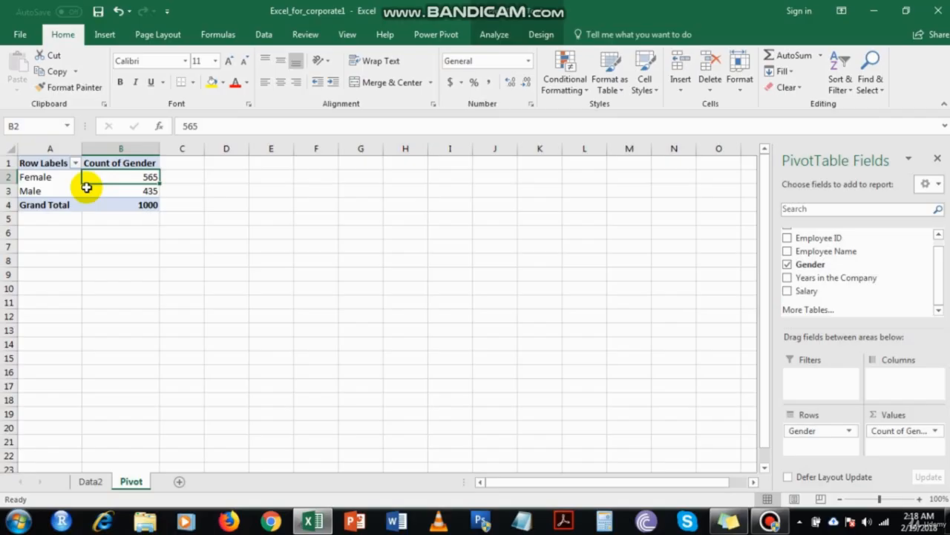
pyautogui.click(132, 191)
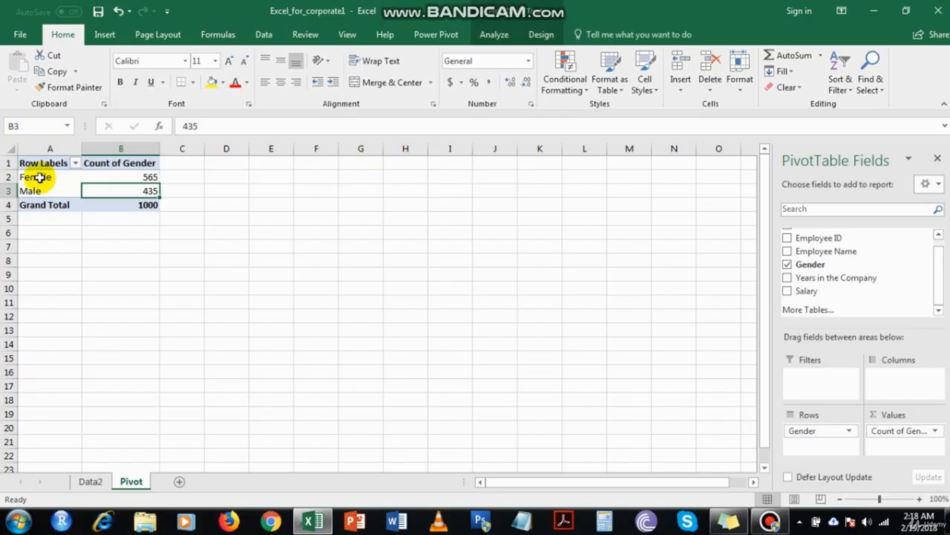
pyautogui.click(50, 177)
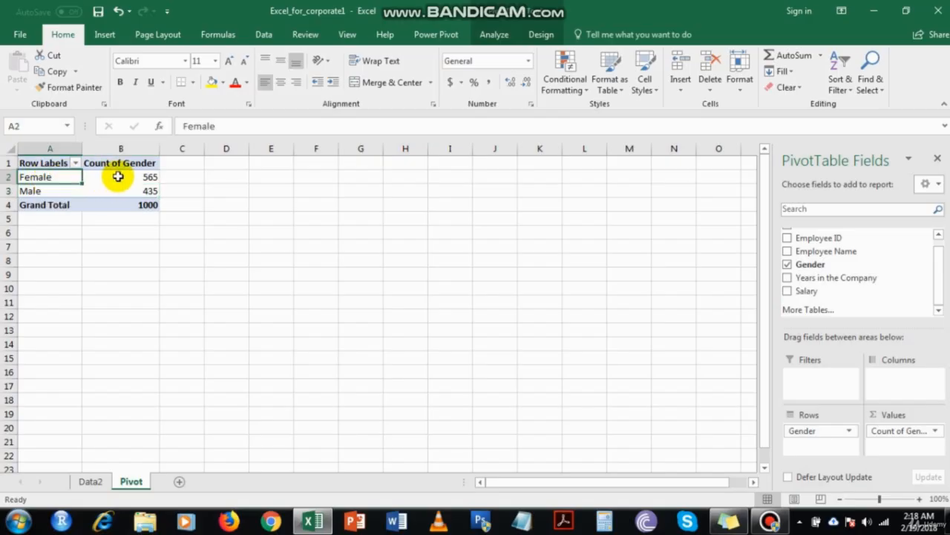
pyautogui.click(118, 176)
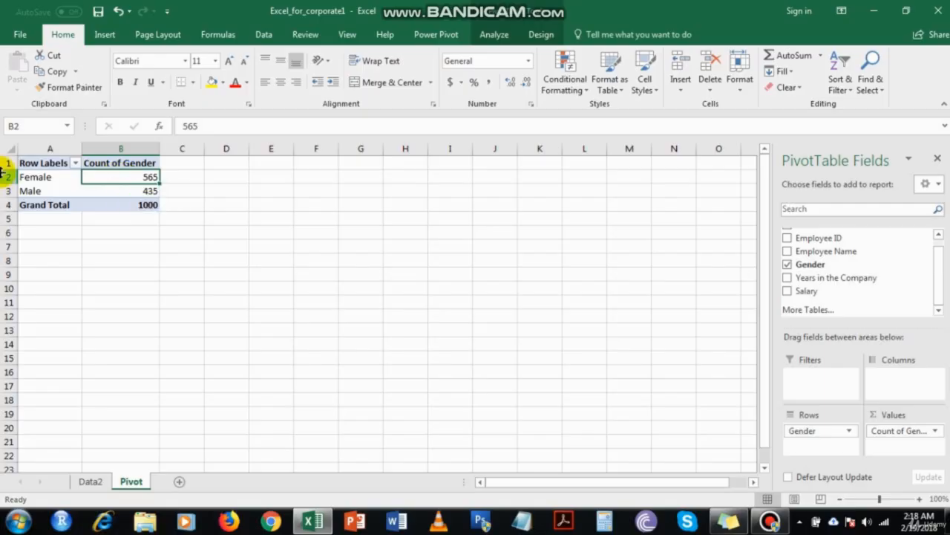
pyautogui.moveTo(109, 181)
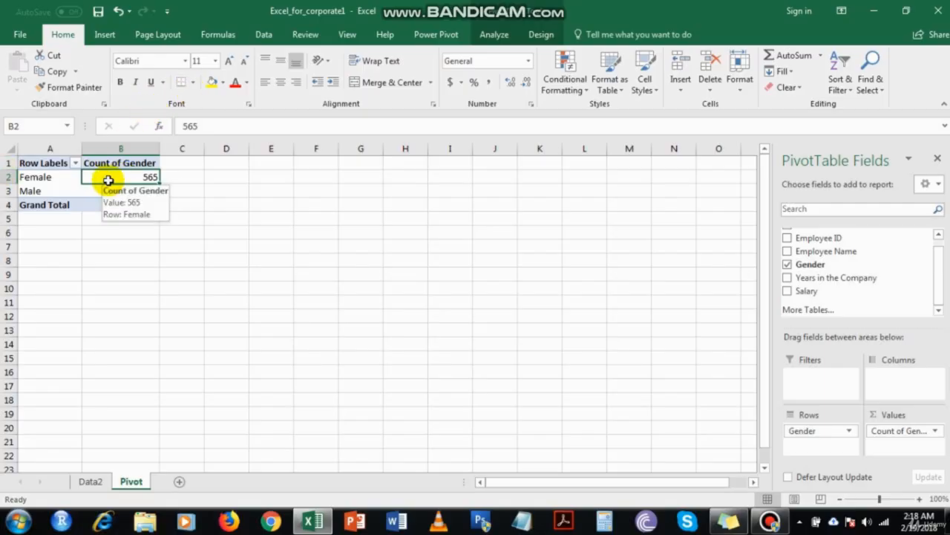
pyautogui.click(124, 190)
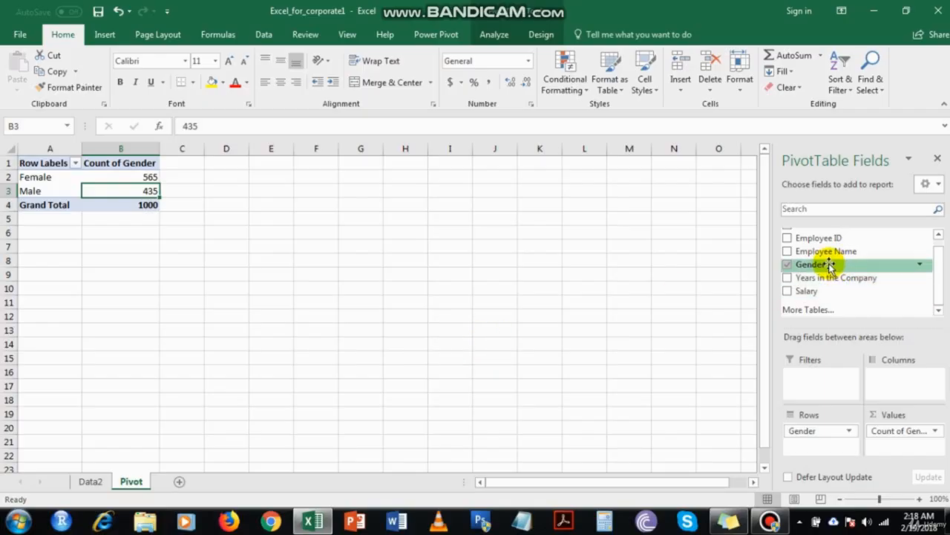
# Add Gender to the pivot values a second time as Count of Gender2
pyautogui.moveTo(825, 264); pyautogui.dragTo(906, 449)
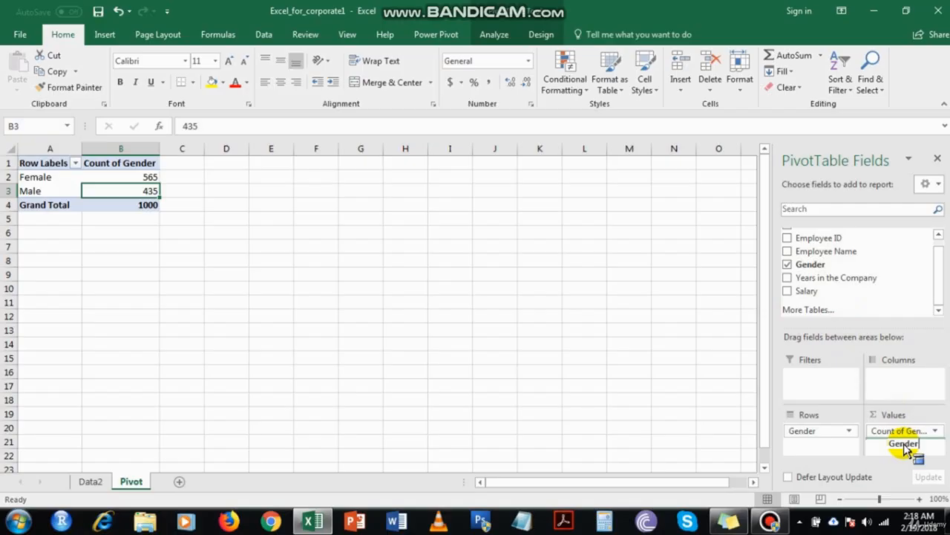
pyautogui.moveTo(906, 449); pyautogui.dragTo(903, 442)
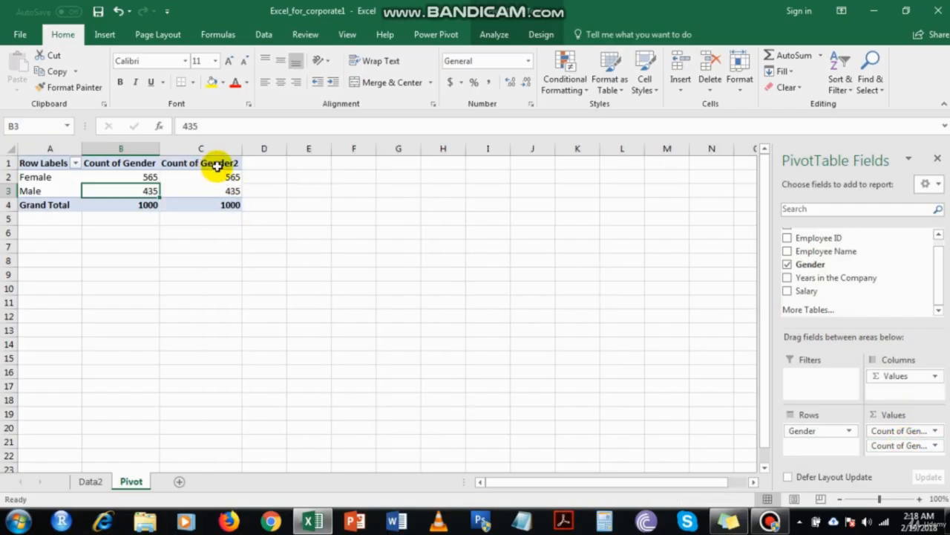
pyautogui.click(896, 446)
pyautogui.click(897, 448)
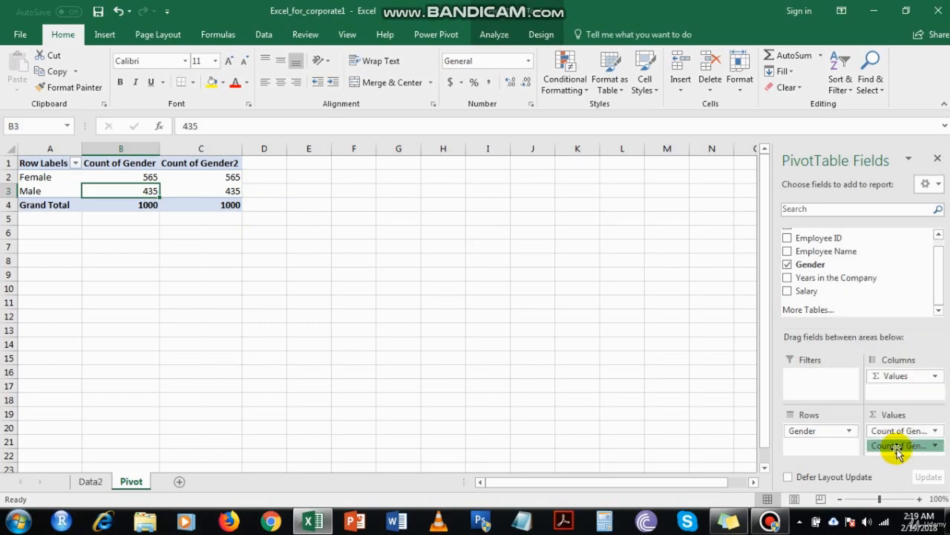
pyautogui.click(897, 447)
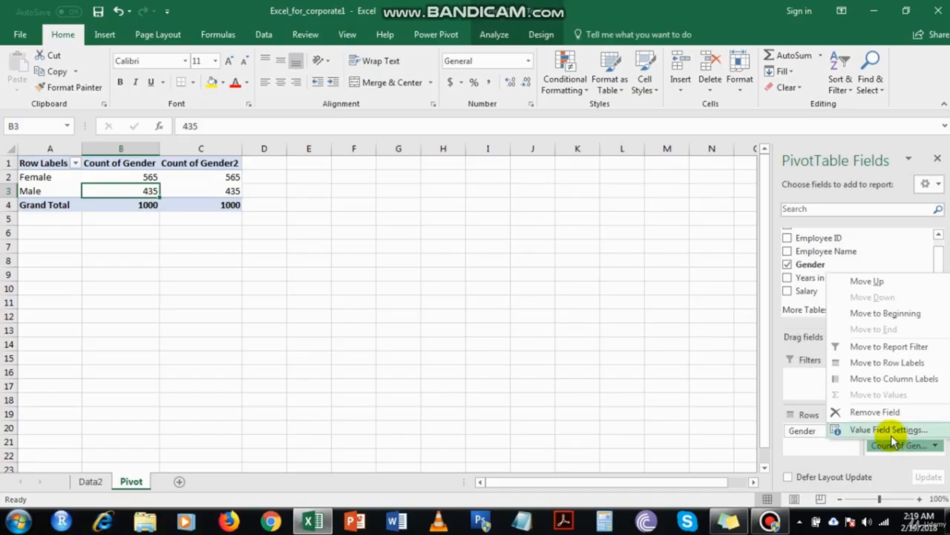
pyautogui.click(890, 432)
pyautogui.click(890, 450)
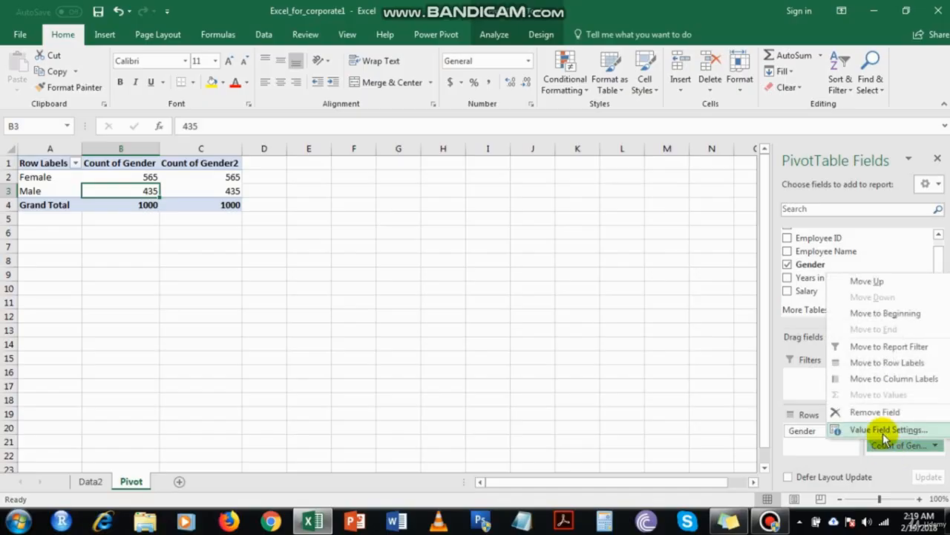
pyautogui.click(882, 430)
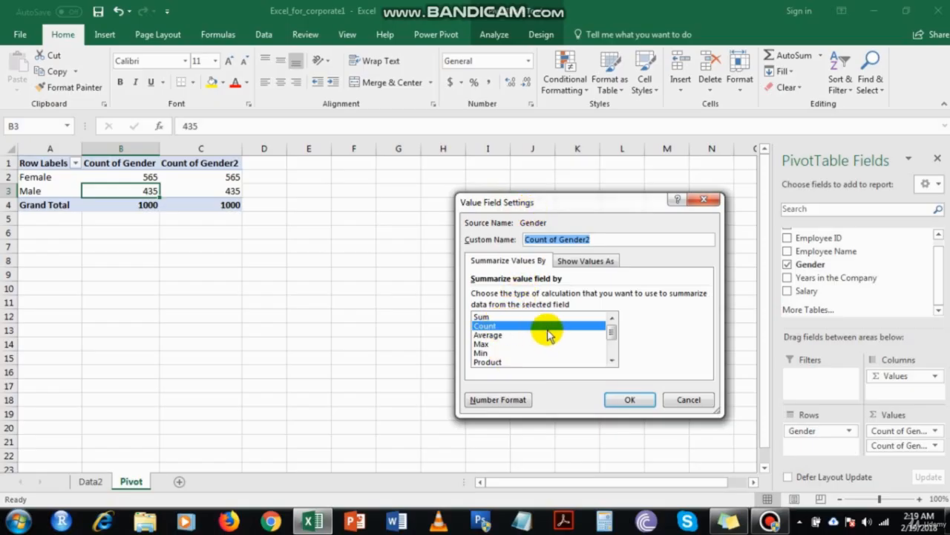
# Show Count of Gender2 as % of Grand Total: Female 56.50%, Male 43.50%
pyautogui.click(567, 263)
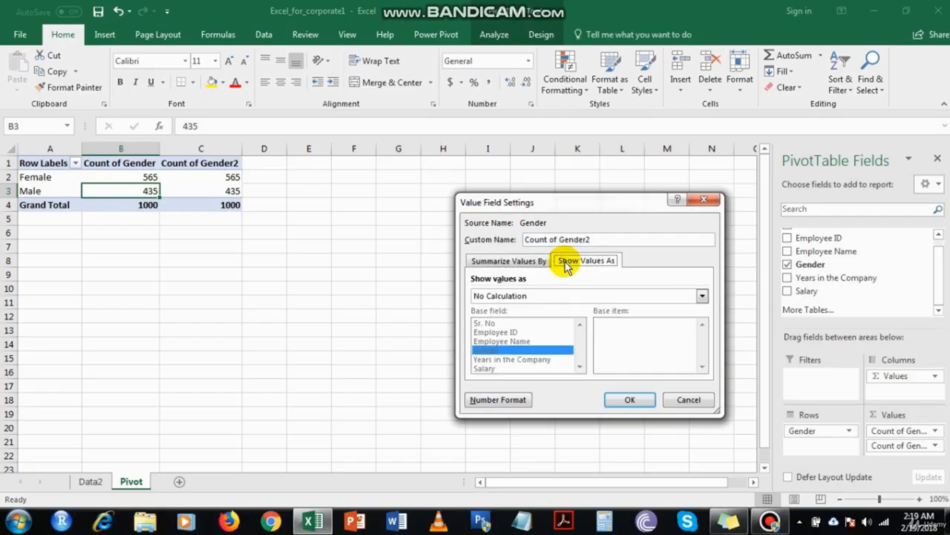
pyautogui.click(530, 261)
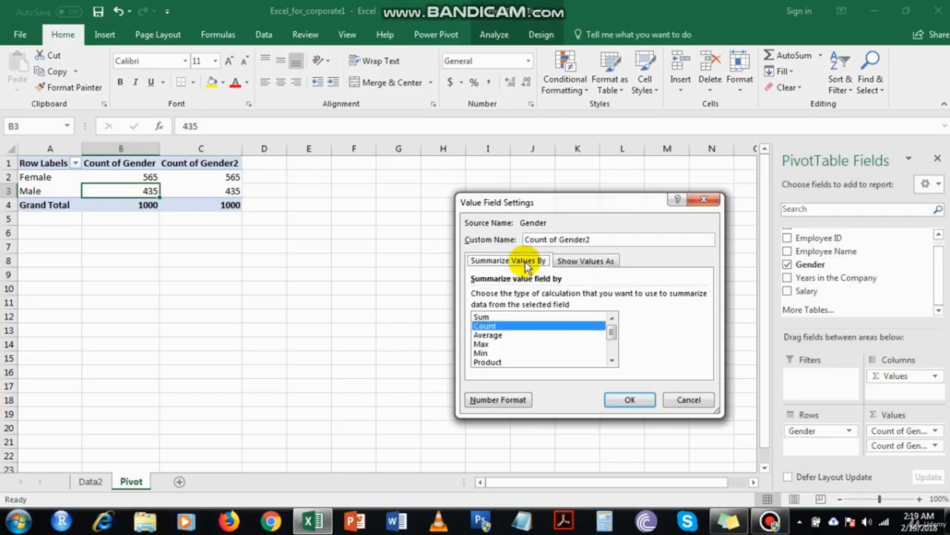
pyautogui.click(572, 260)
pyautogui.click(545, 264)
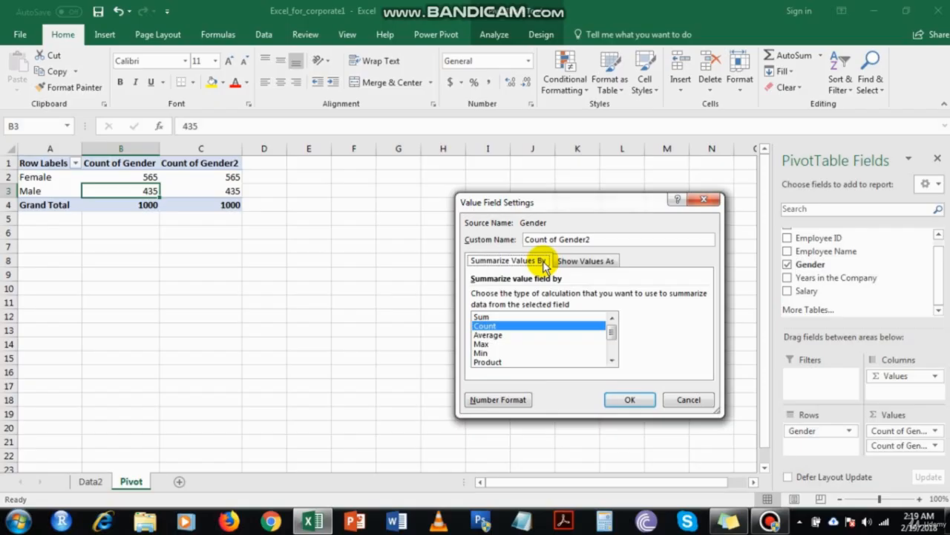
pyautogui.click(590, 263)
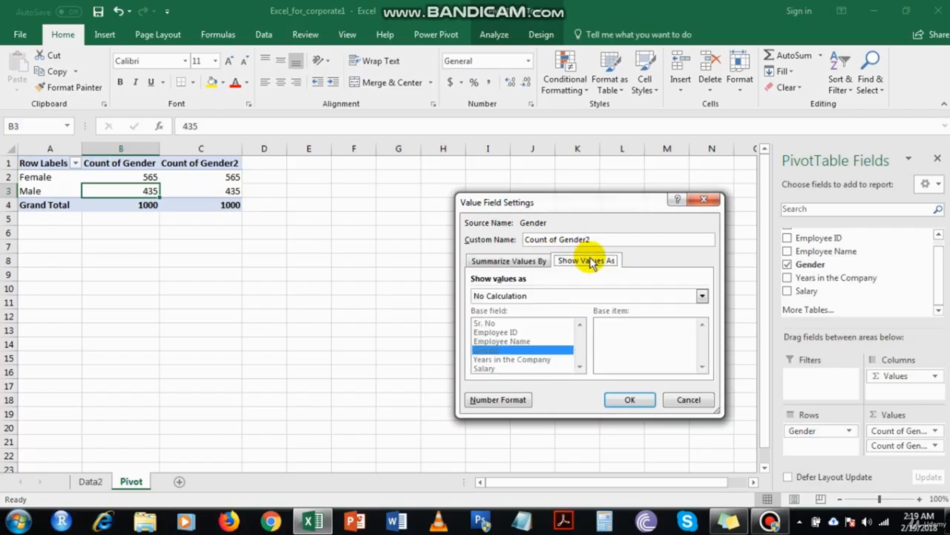
pyautogui.click(558, 297)
pyautogui.click(561, 303)
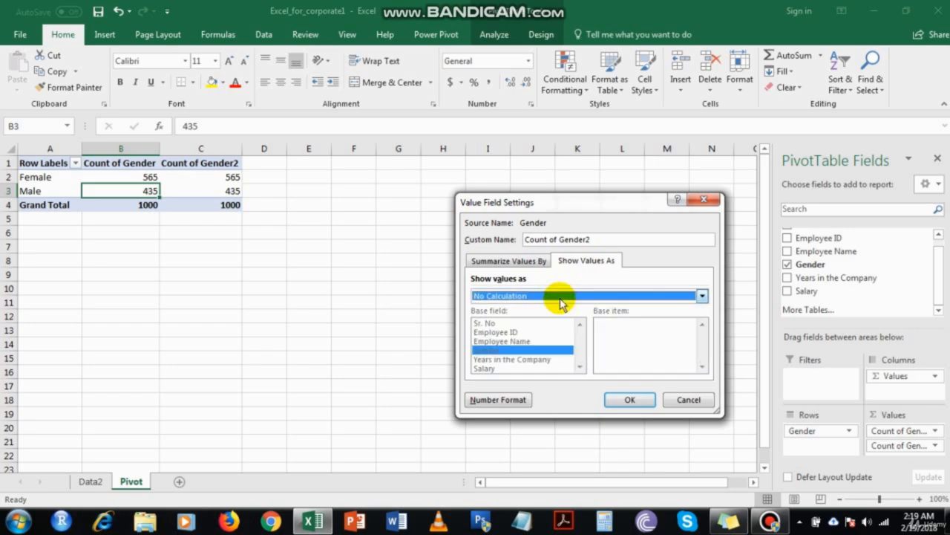
pyautogui.click(556, 299)
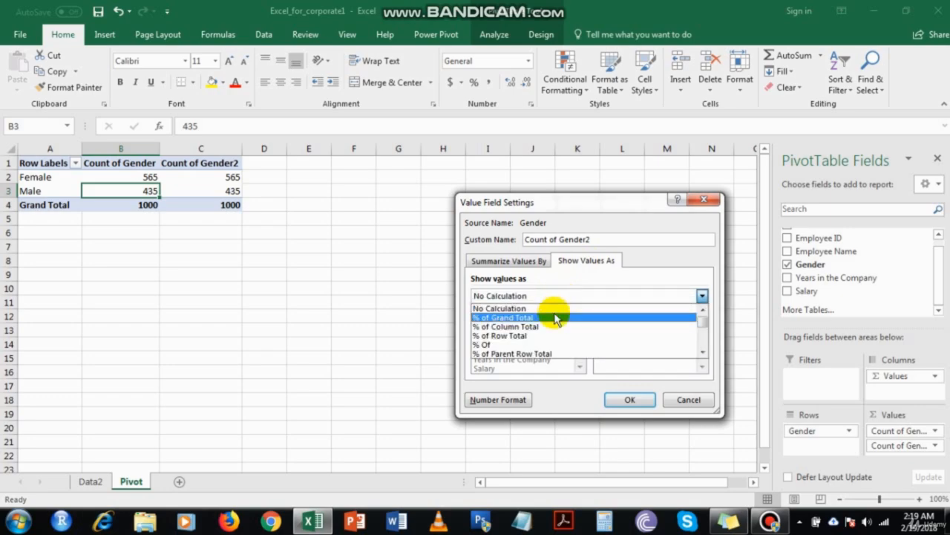
pyautogui.click(556, 318)
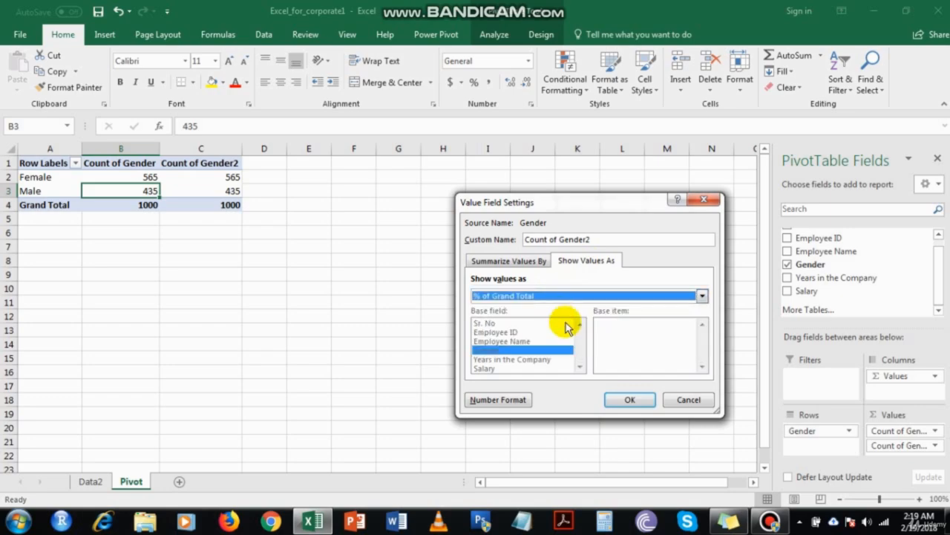
pyautogui.click(633, 401)
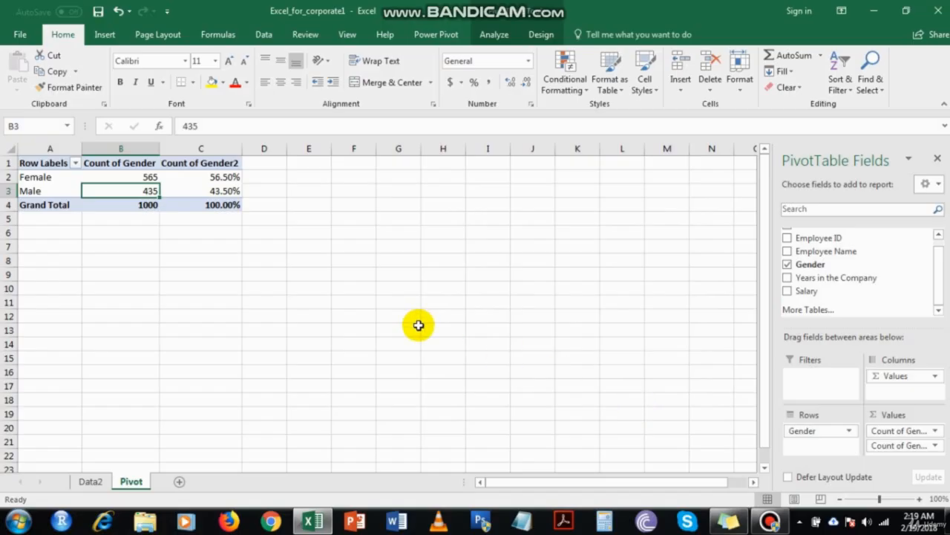
# Rename the pivot headers A1:C1 to Gender, No. of People and %age of Total
pyautogui.click(207, 179)
pyautogui.moveTo(207, 179); pyautogui.dragTo(214, 205)
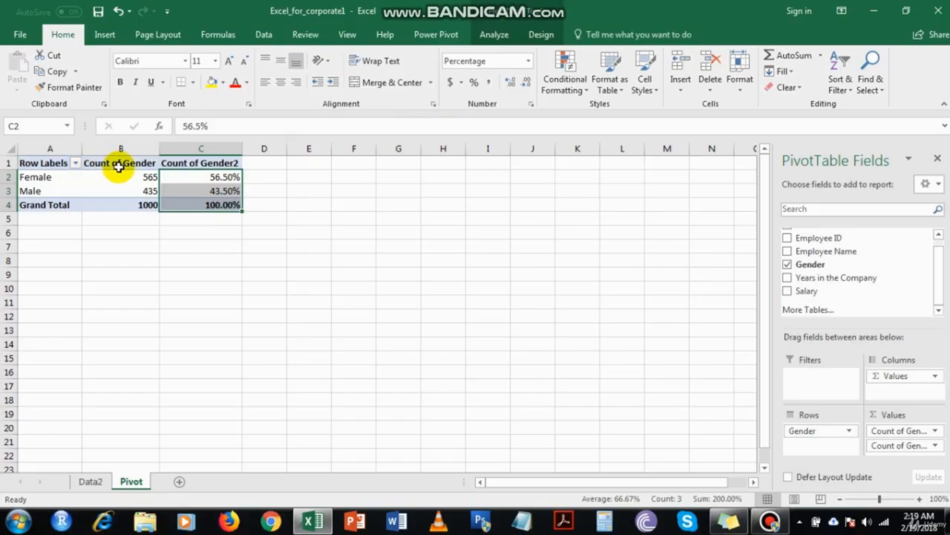
pyautogui.click(45, 163)
pyautogui.moveTo(139, 174)
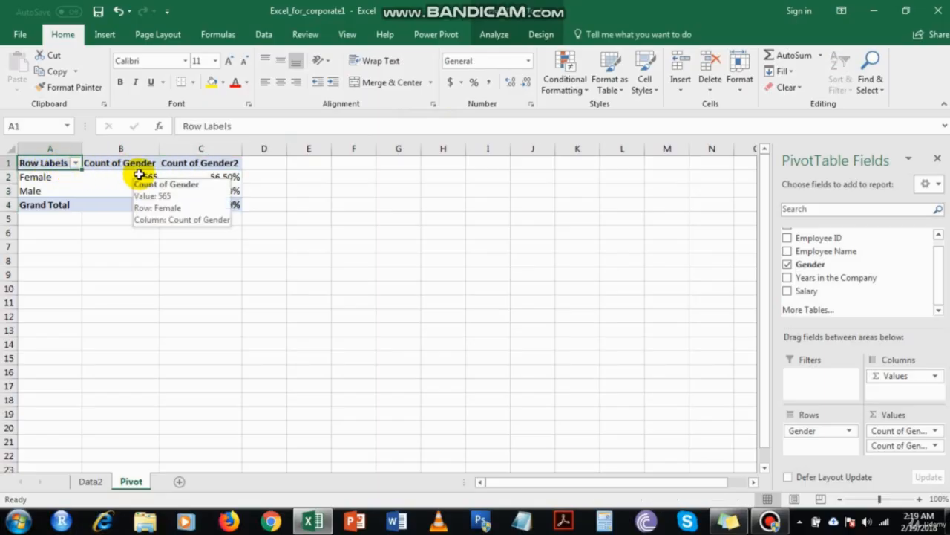
pyautogui.write('Gender')
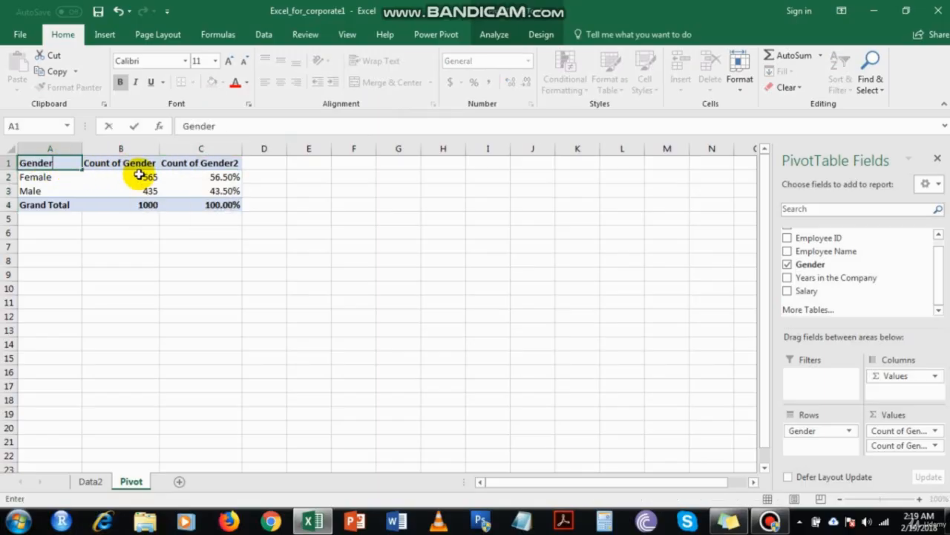
pyautogui.press('Tab')
pyautogui.write('No')
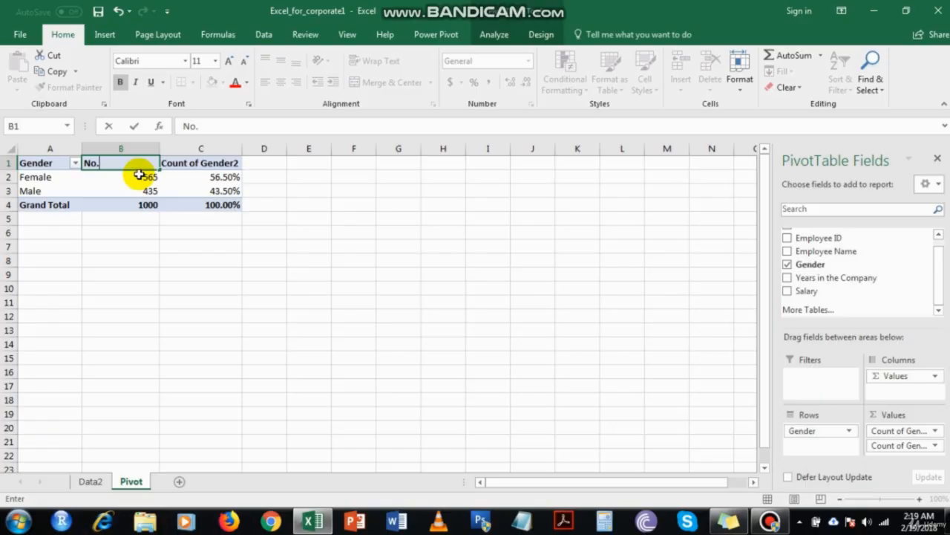
pyautogui.write('. of People')
pyautogui.press('Tab')
pyautogui.write('%age of')
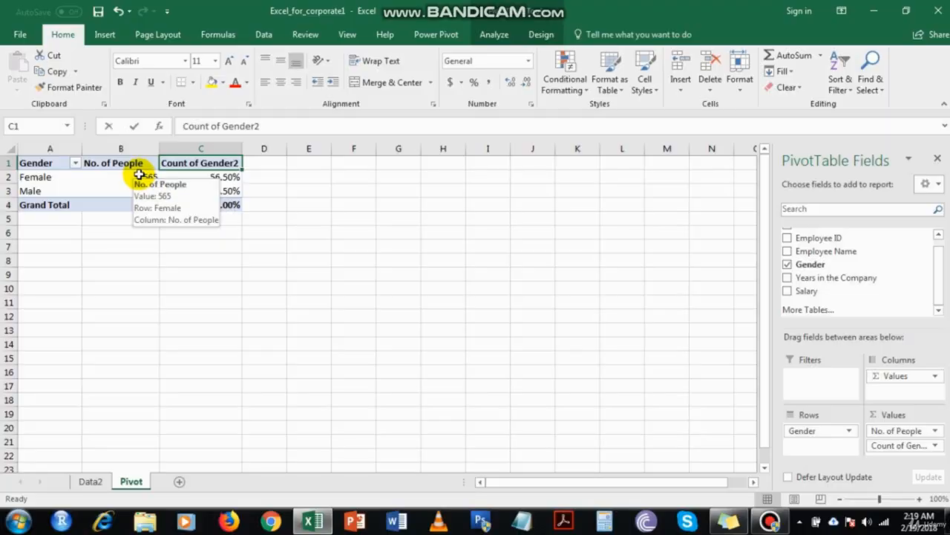
pyautogui.write(' Total')
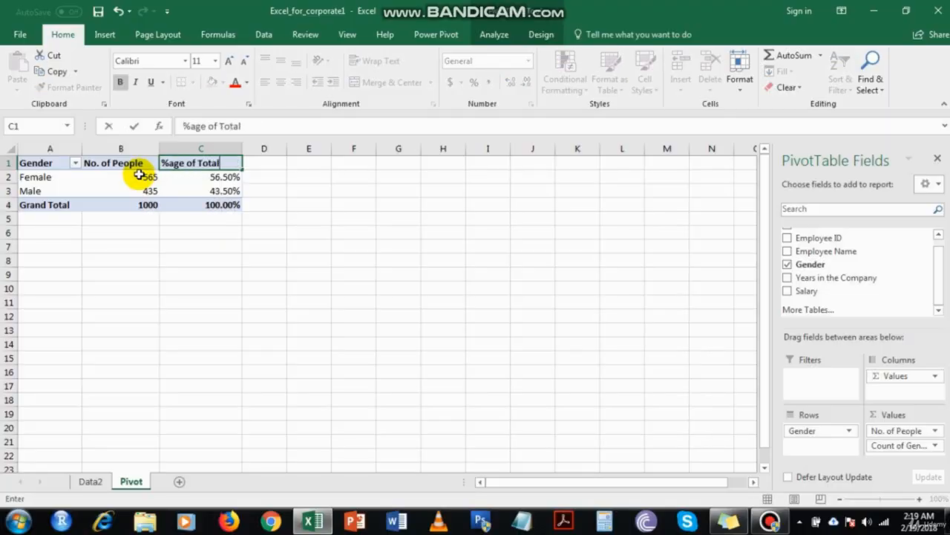
pyautogui.press('Return')
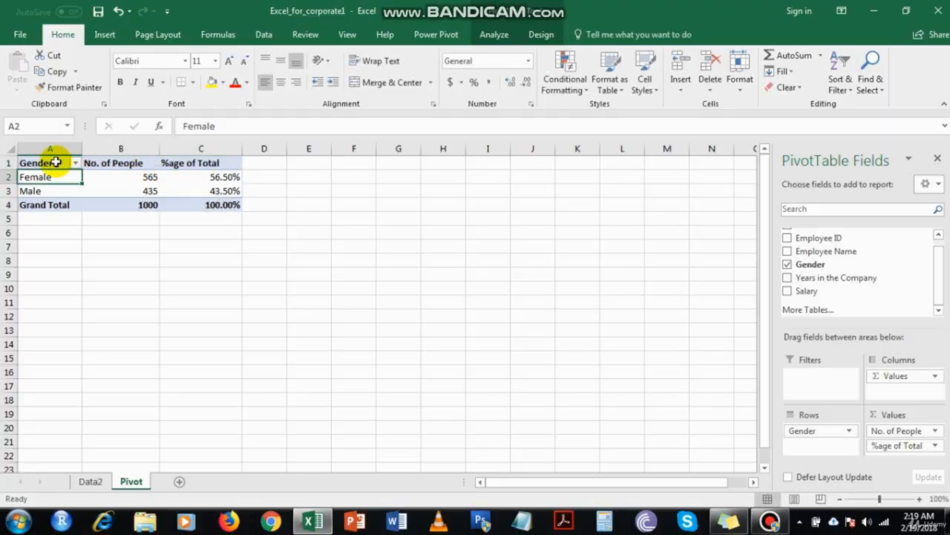
# Centre the header row A1:C1
pyautogui.moveTo(49, 163); pyautogui.dragTo(215, 163)
pyautogui.click(281, 82)
pyautogui.click(312, 164)
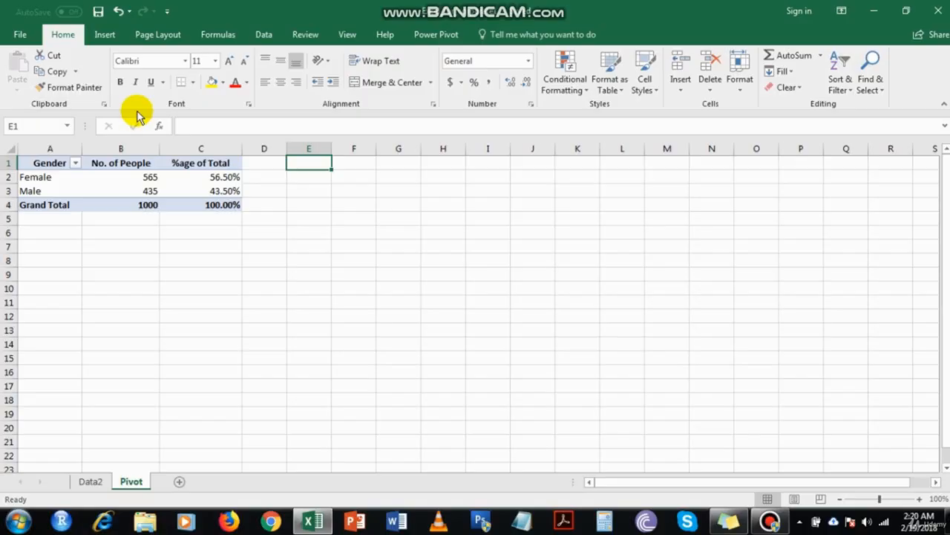
# Insert a pivot table from the employees table at E1 with Gender rows and summed Years in the Company
pyautogui.click(103, 34)
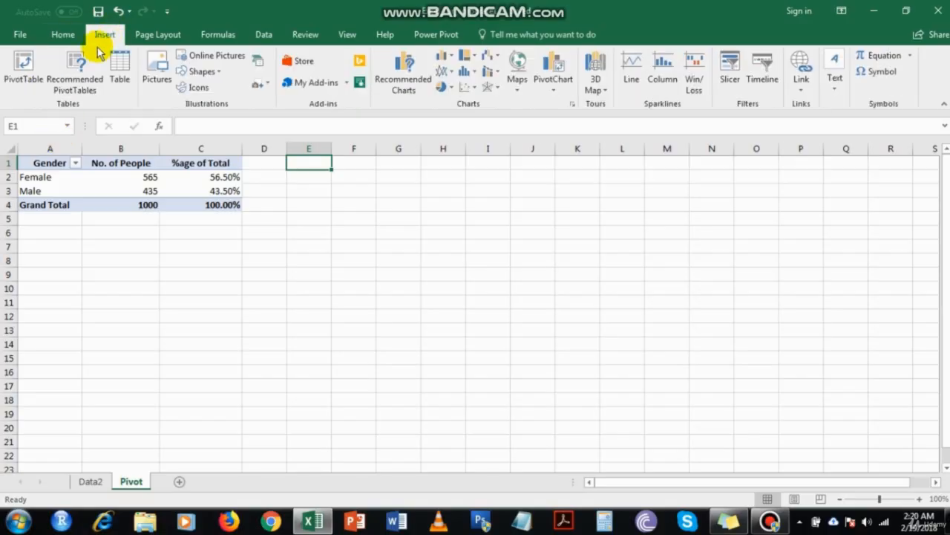
pyautogui.click(33, 67)
pyautogui.write('em')
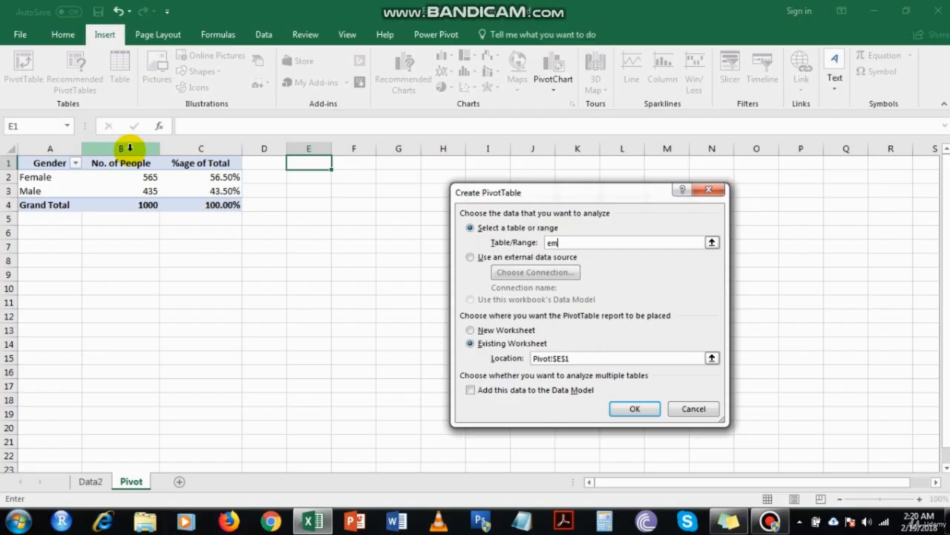
pyautogui.write('ployees')
pyautogui.press('Return')
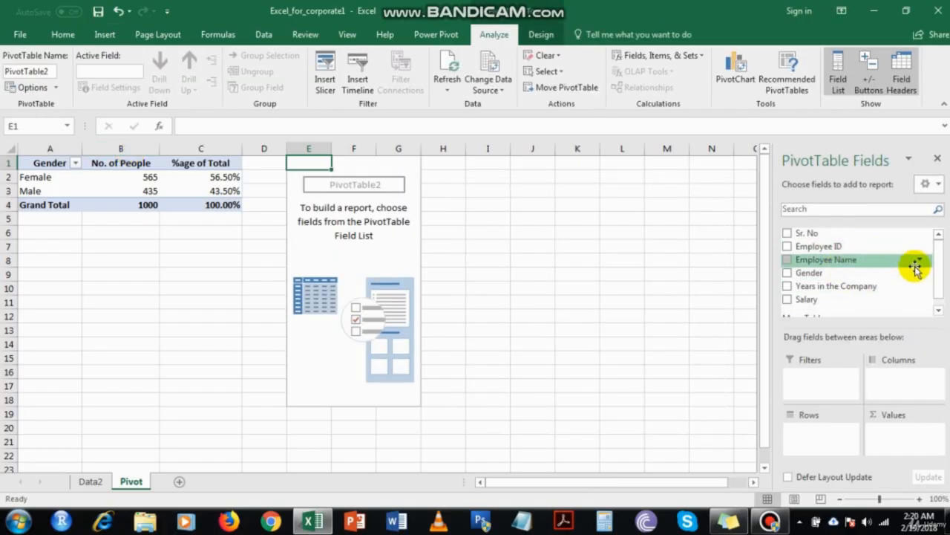
pyautogui.scroll(-1, 934, 274)
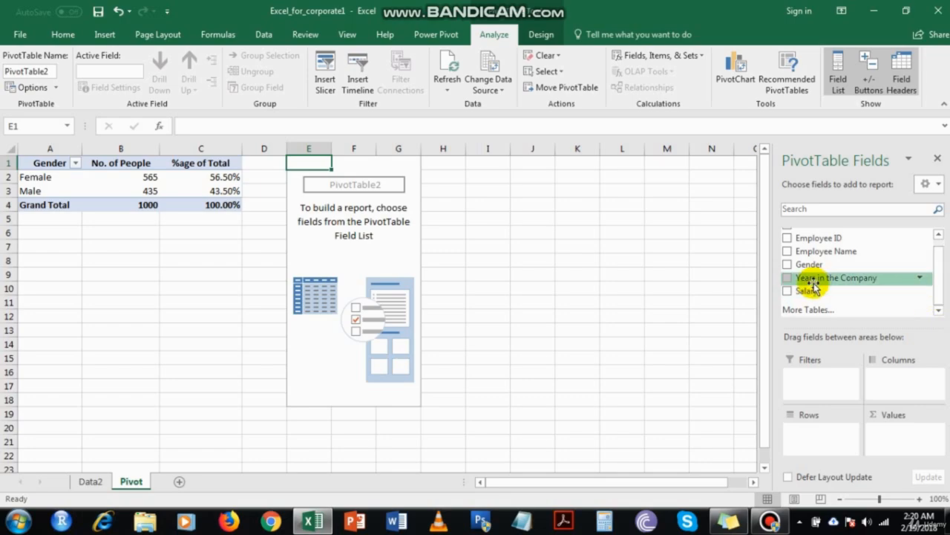
pyautogui.moveTo(822, 266); pyautogui.dragTo(824, 449)
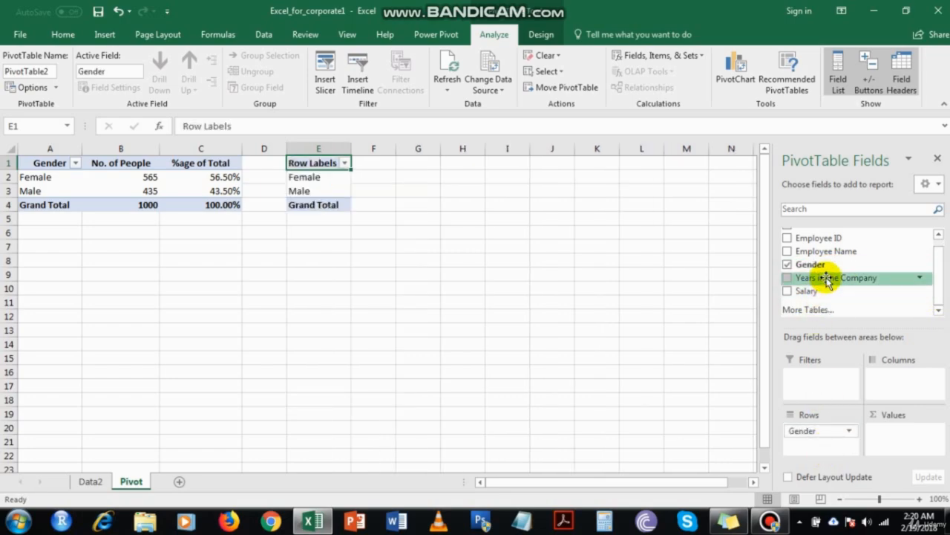
pyautogui.moveTo(827, 277); pyautogui.dragTo(896, 436)
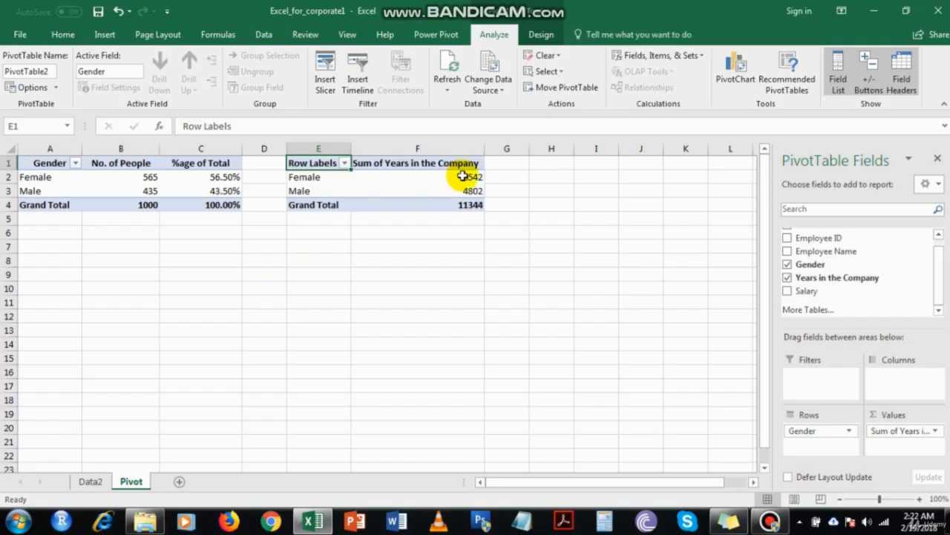
pyautogui.moveTo(462, 176)
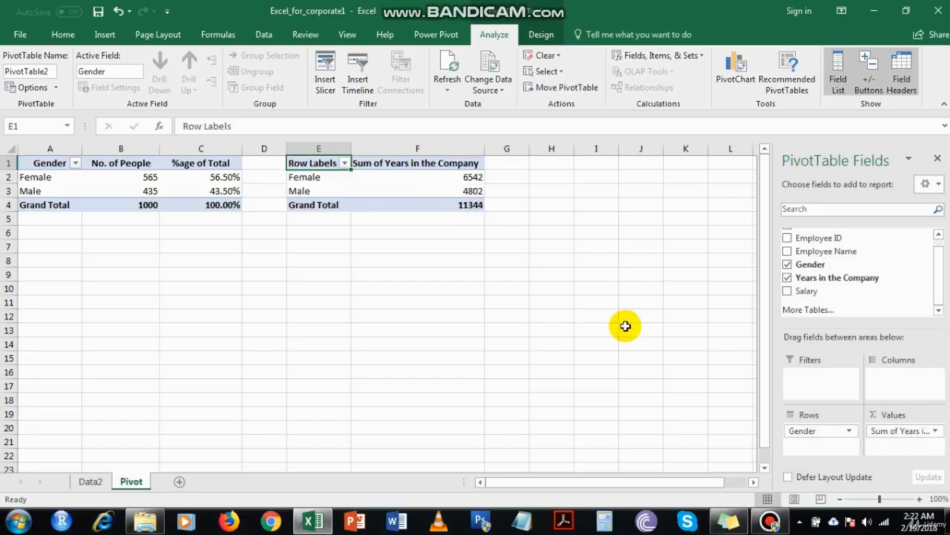
# Summarize Years in the Company by Average instead of Sum
pyautogui.click(901, 432)
pyautogui.click(894, 416)
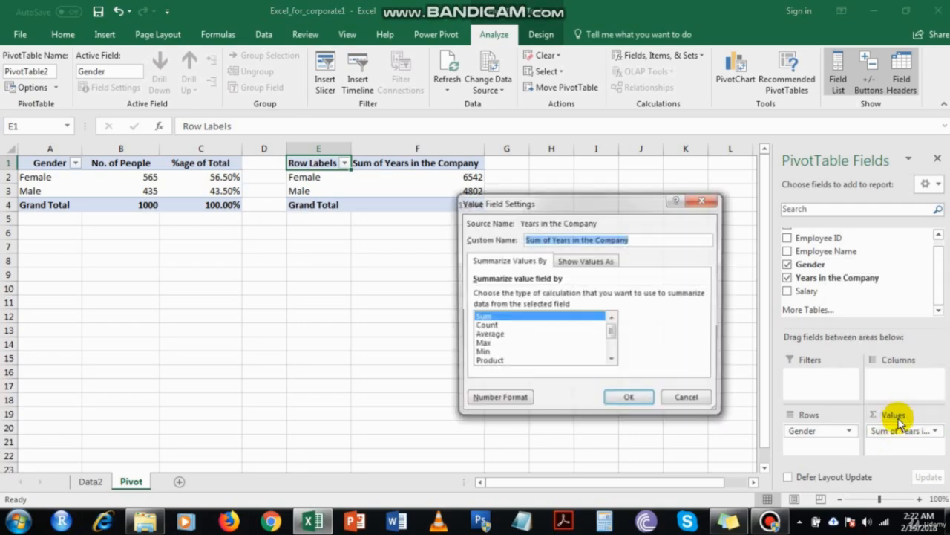
pyautogui.click(496, 336)
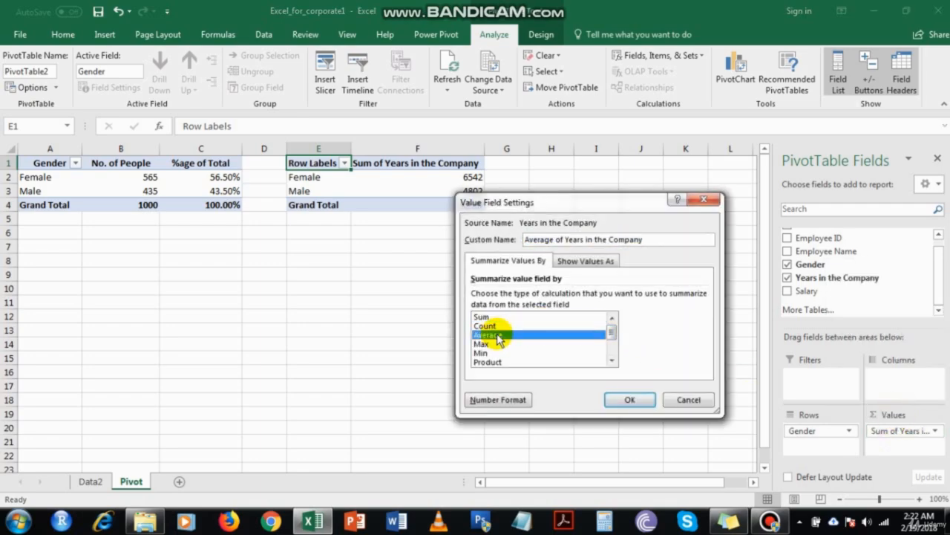
pyautogui.click(689, 399)
pyautogui.click(902, 431)
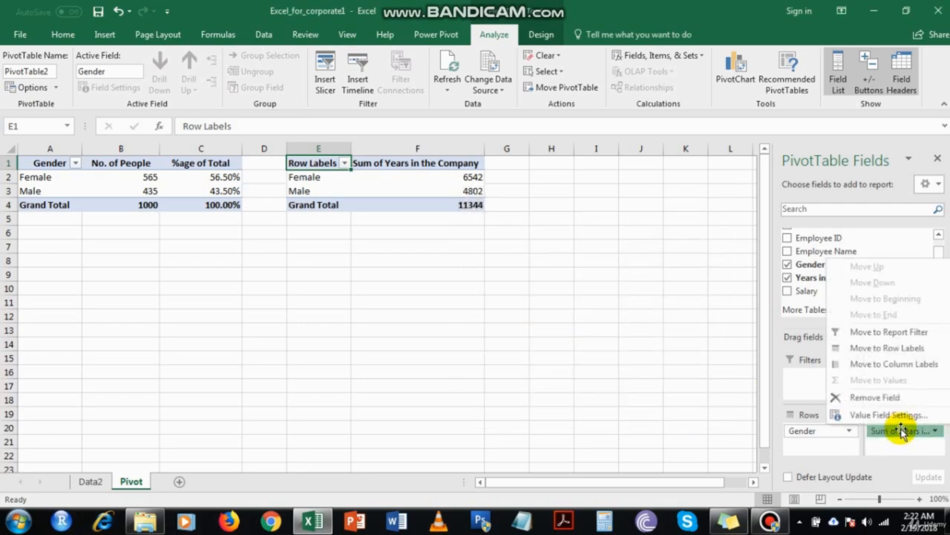
pyautogui.click(890, 416)
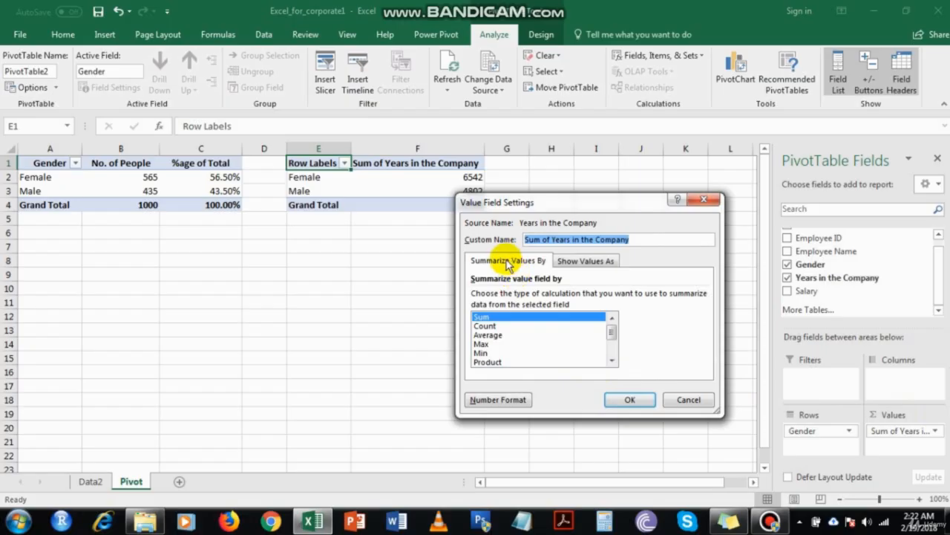
pyautogui.click(490, 335)
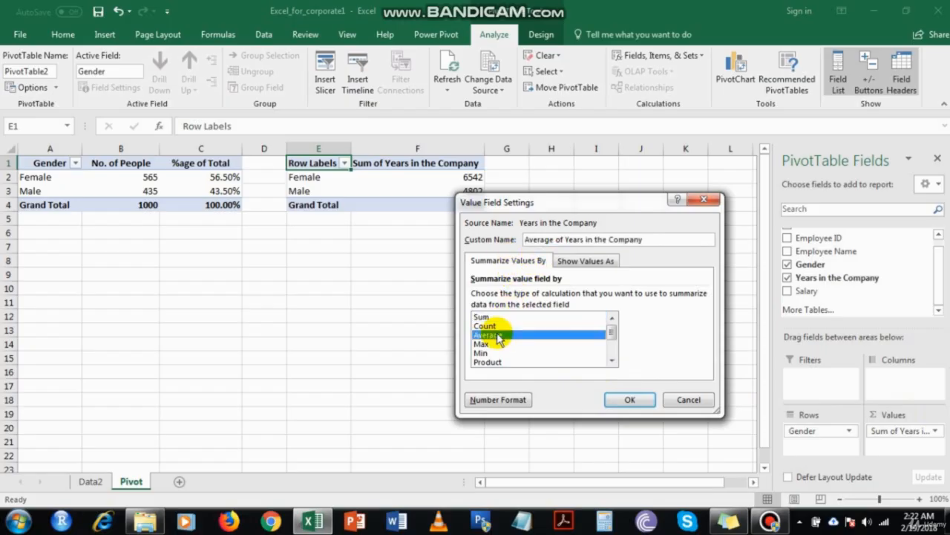
pyautogui.click(626, 401)
# Apply Comma Style to the average years F2:F4, showing 11.58, 11.04 and 11.34
pyautogui.click(471, 178)
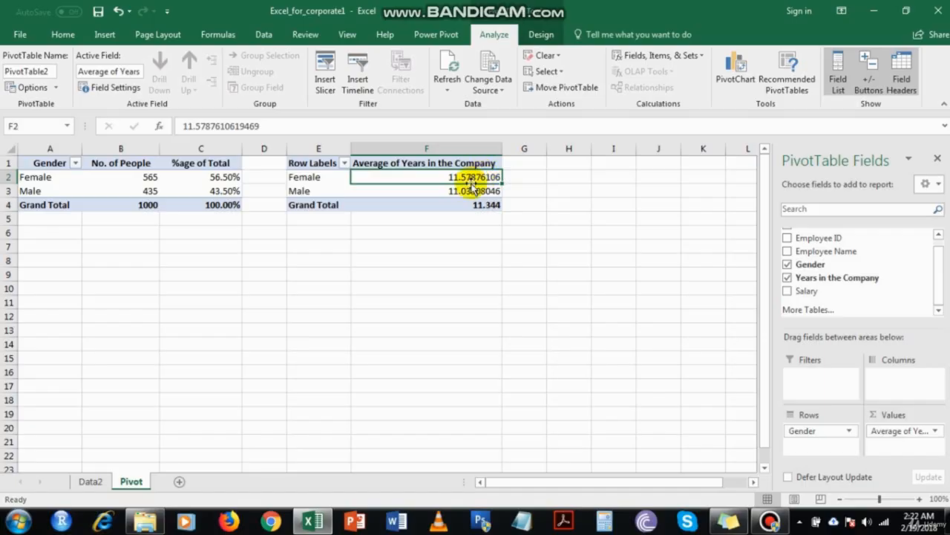
pyautogui.moveTo(468, 189); pyautogui.dragTo(450, 208)
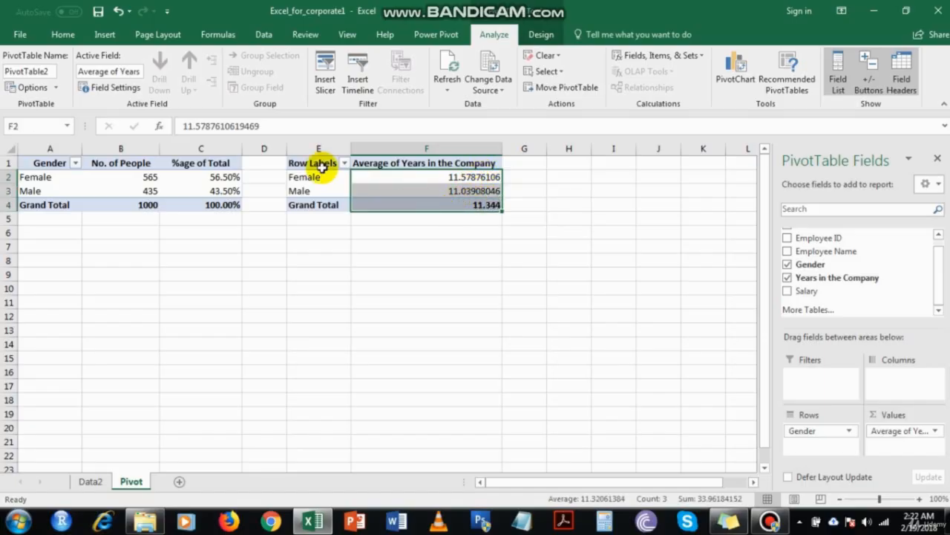
pyautogui.click(64, 35)
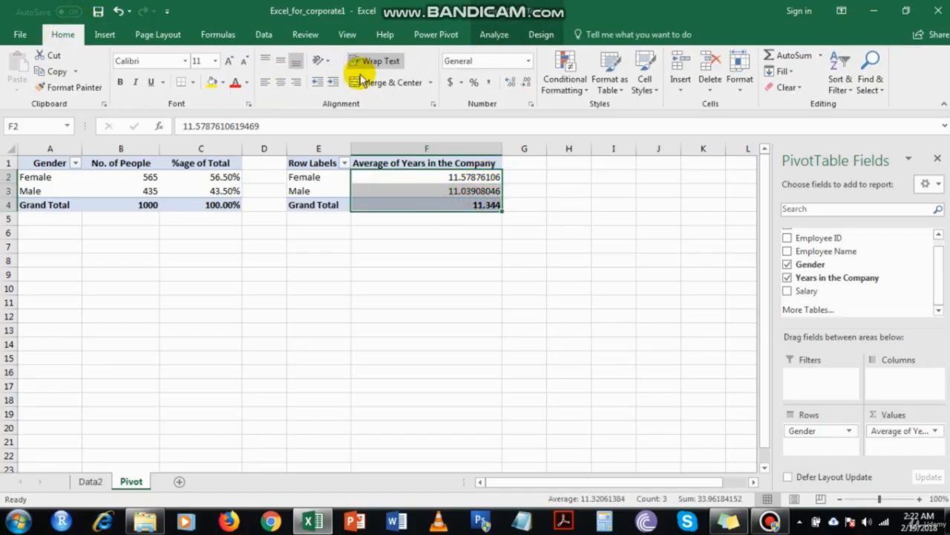
pyautogui.click(490, 83)
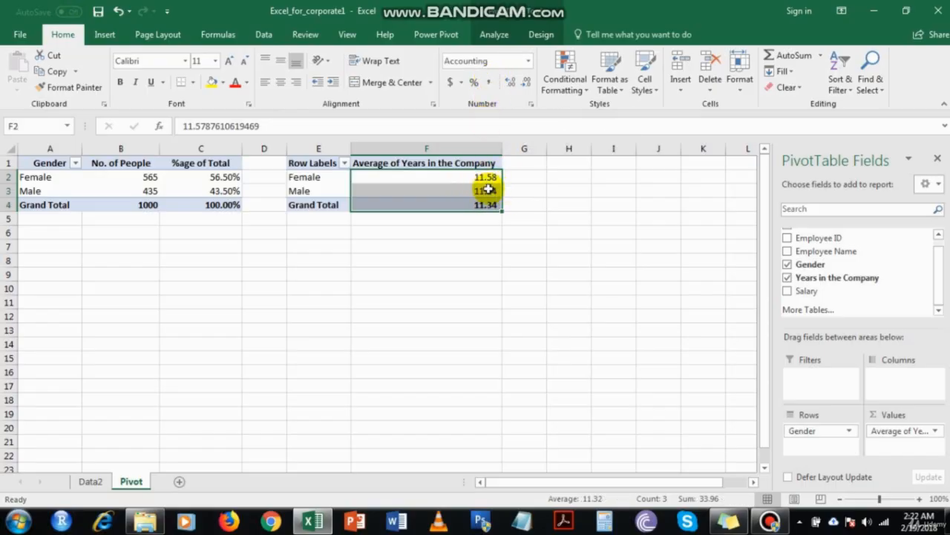
pyautogui.click(434, 163)
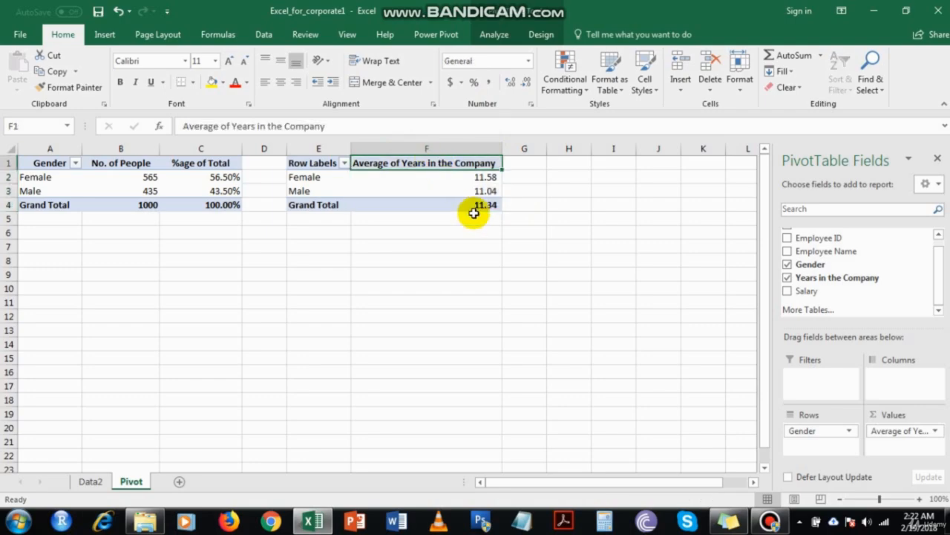
pyautogui.click(569, 165)
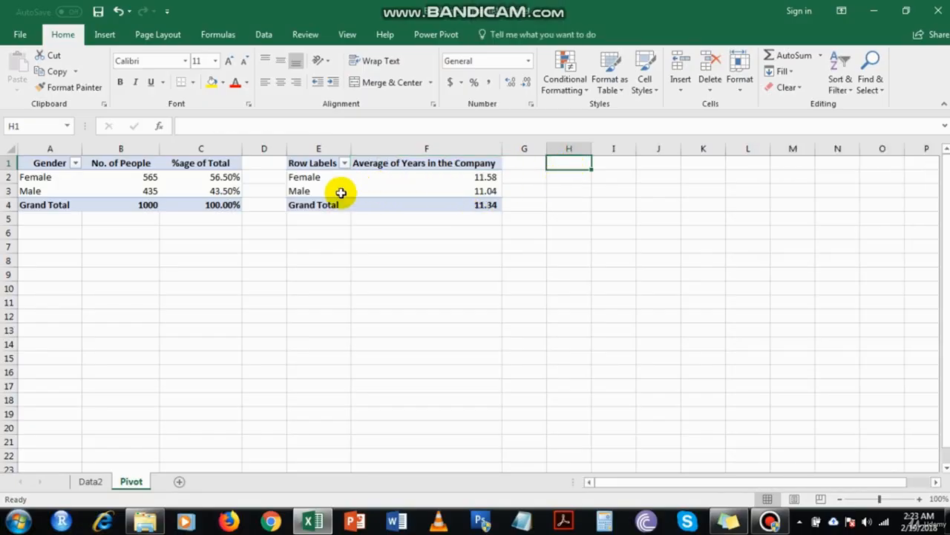
# Rename the second pivot table's Row Labels header in E1 to Gender
pyautogui.click(311, 167)
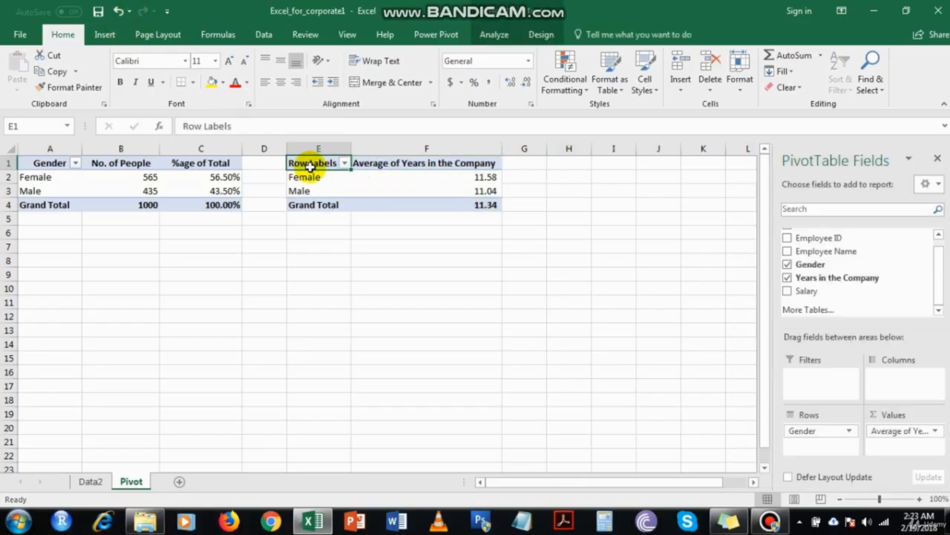
pyautogui.write('Gender')
pyautogui.press('Return')
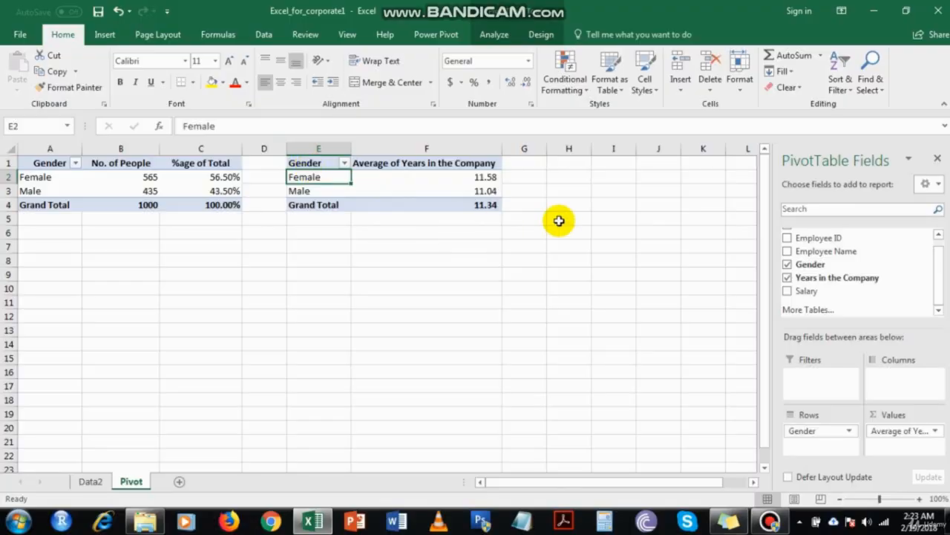
pyautogui.click(569, 160)
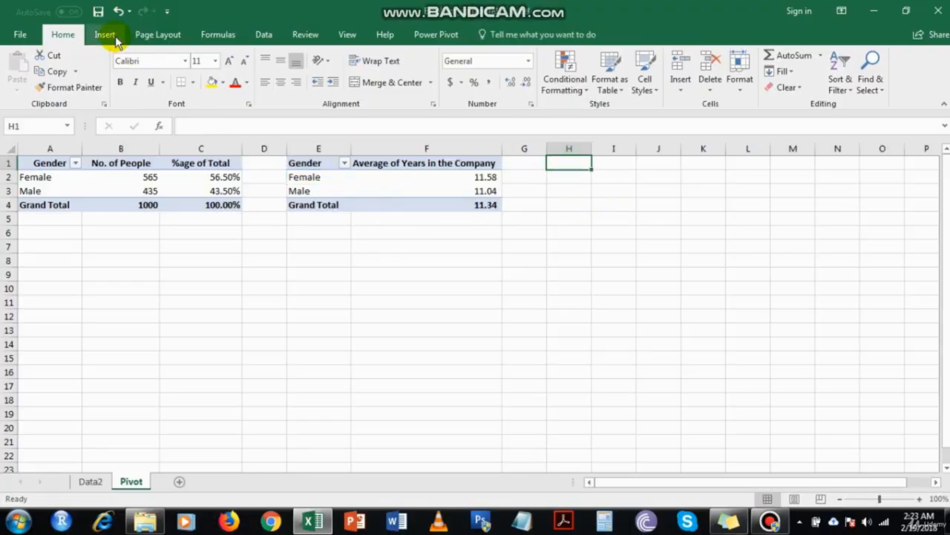
# Insert a pivot table at H1 with Gender in Rows and Salary in Values
pyautogui.click(104, 34)
pyautogui.click(33, 75)
pyautogui.write('employees')
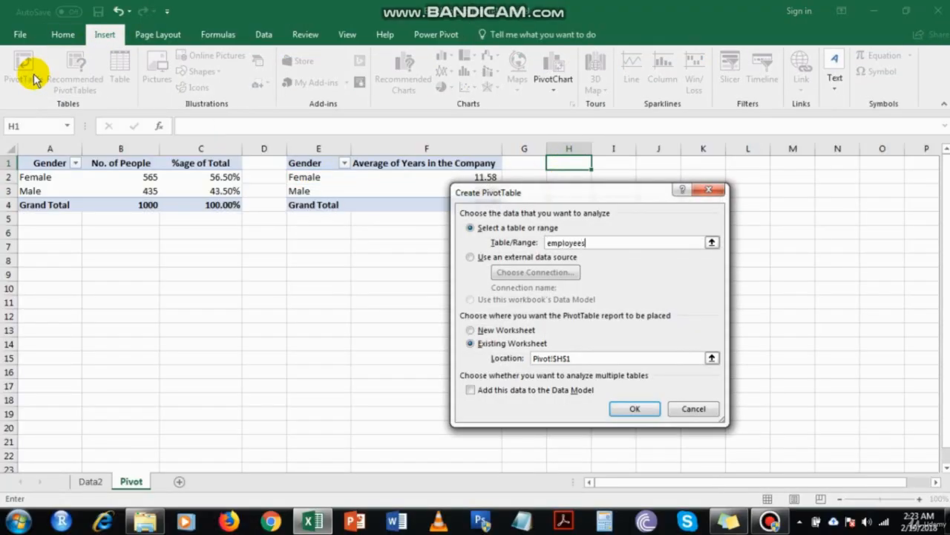
pyautogui.press('Return')
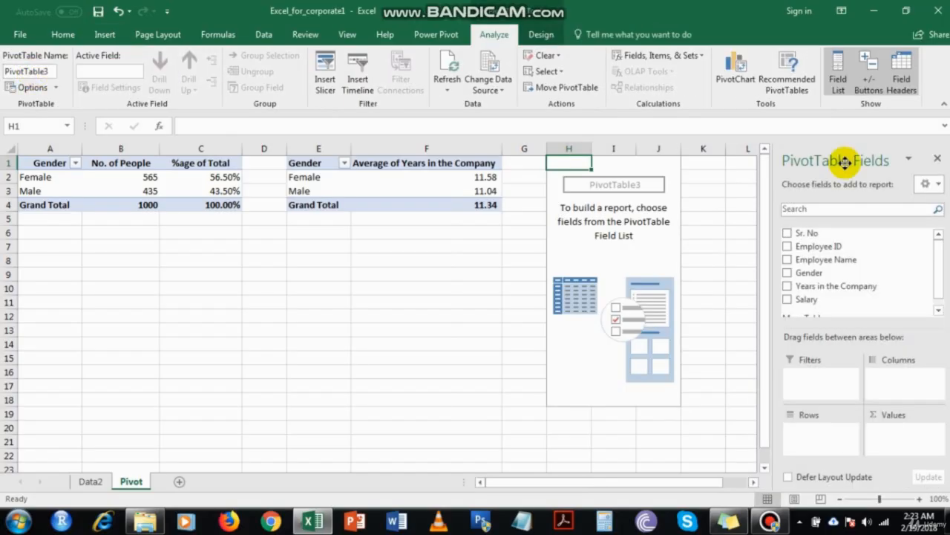
pyautogui.moveTo(808, 272); pyautogui.dragTo(821, 434)
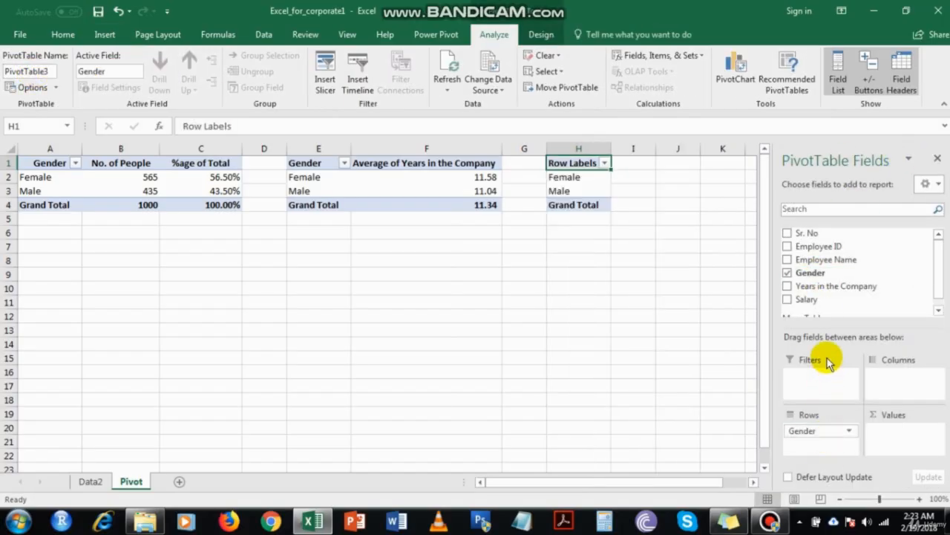
pyautogui.moveTo(828, 299); pyautogui.dragTo(887, 435)
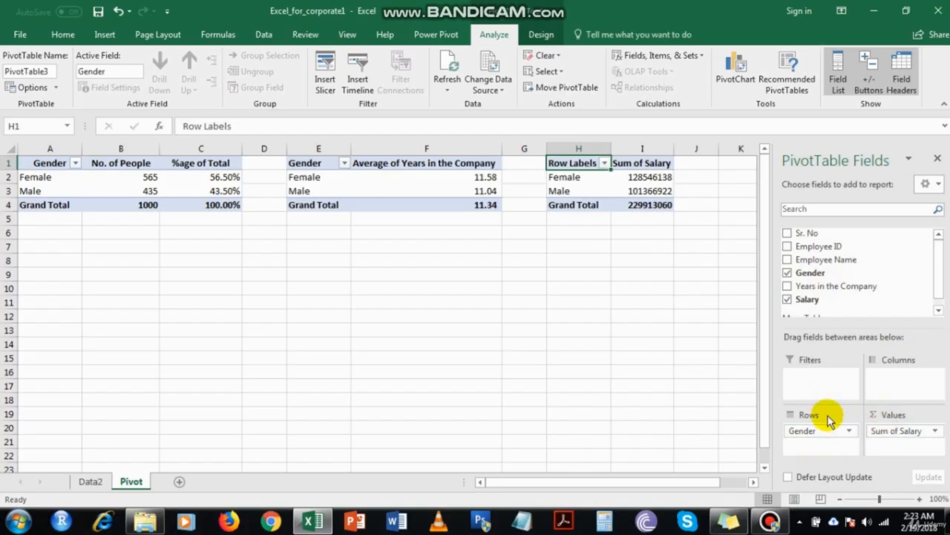
# Summarize Salary by Average instead of Sum
pyautogui.click(895, 435)
pyautogui.click(888, 414)
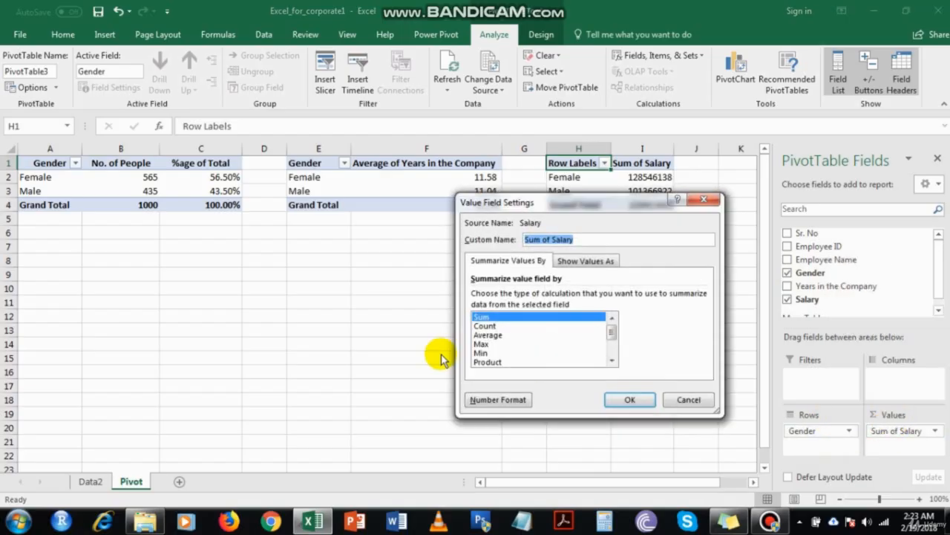
pyautogui.click(490, 335)
pyautogui.click(624, 400)
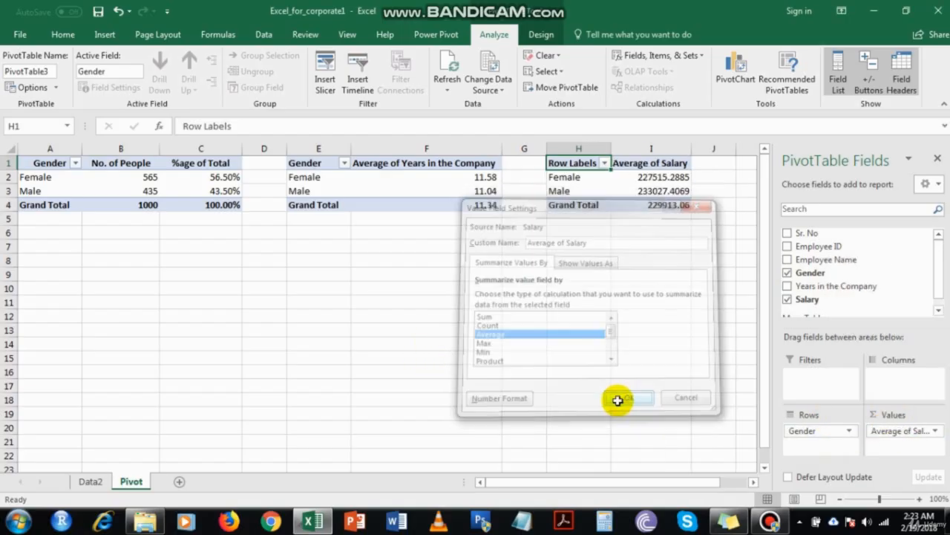
# Format average salaries I2:I4 with thousands separators and no decimals (Female 227,515, Male 233,027)
pyautogui.moveTo(677, 177); pyautogui.dragTo(672, 205)
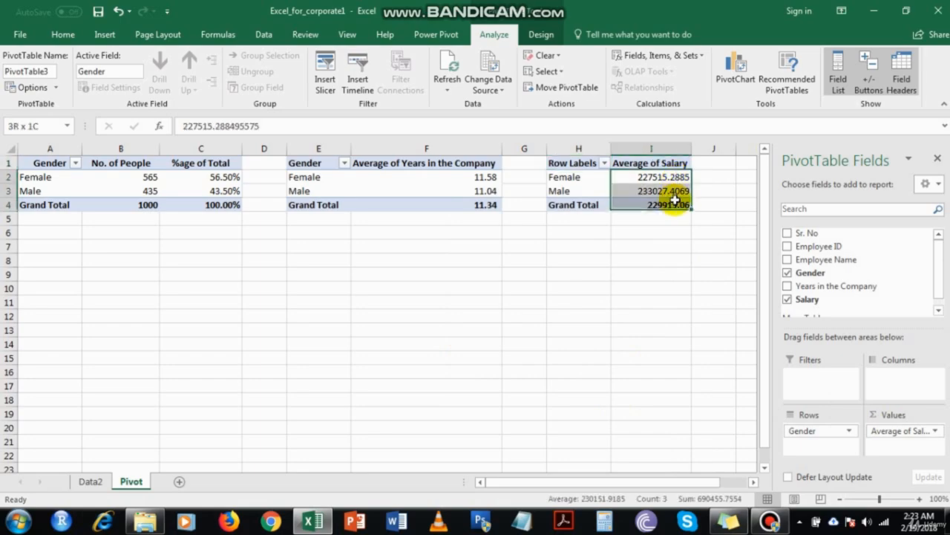
pyautogui.click(66, 35)
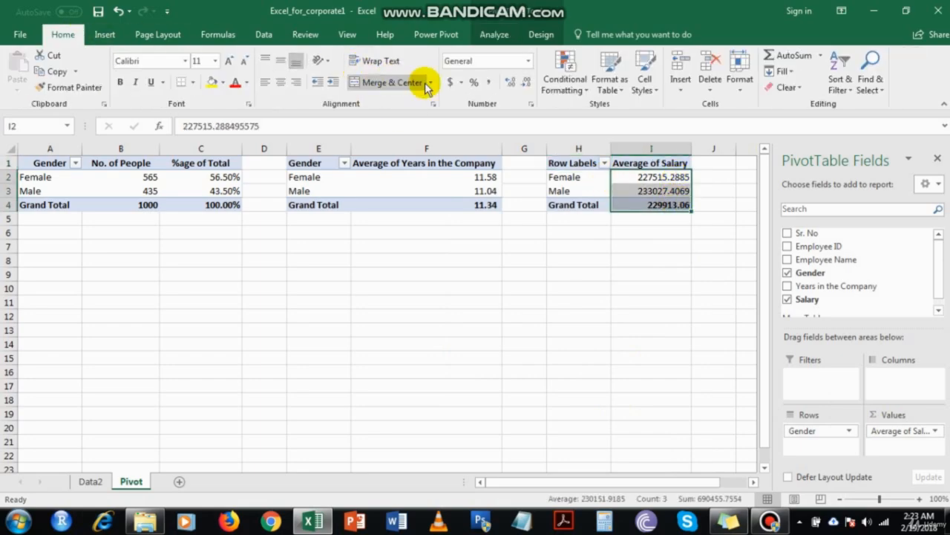
pyautogui.click(473, 82)
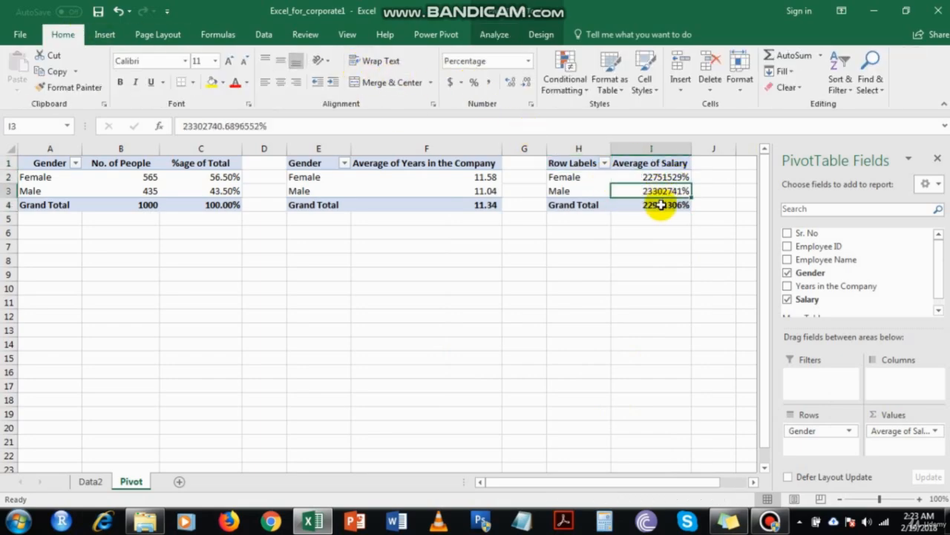
pyautogui.hotkey('ctrl', 'z')
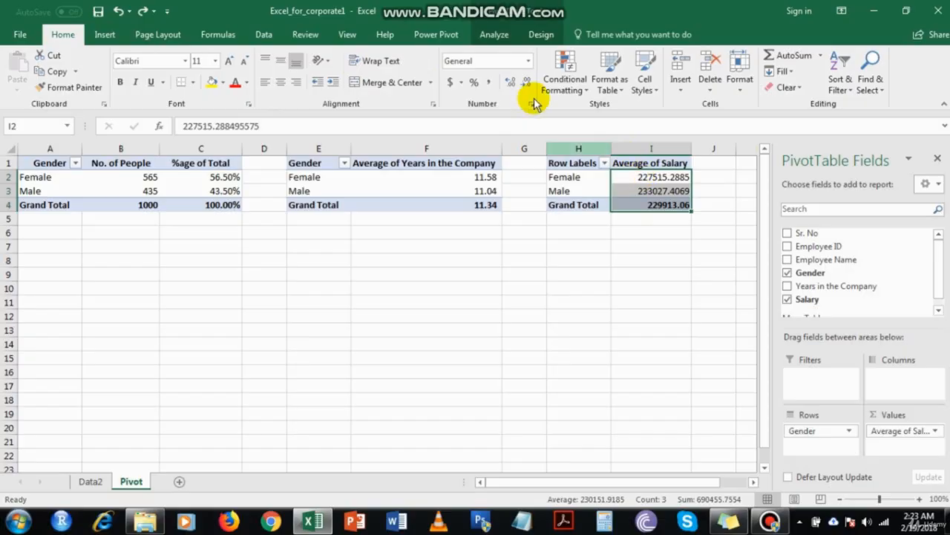
pyautogui.click(489, 82)
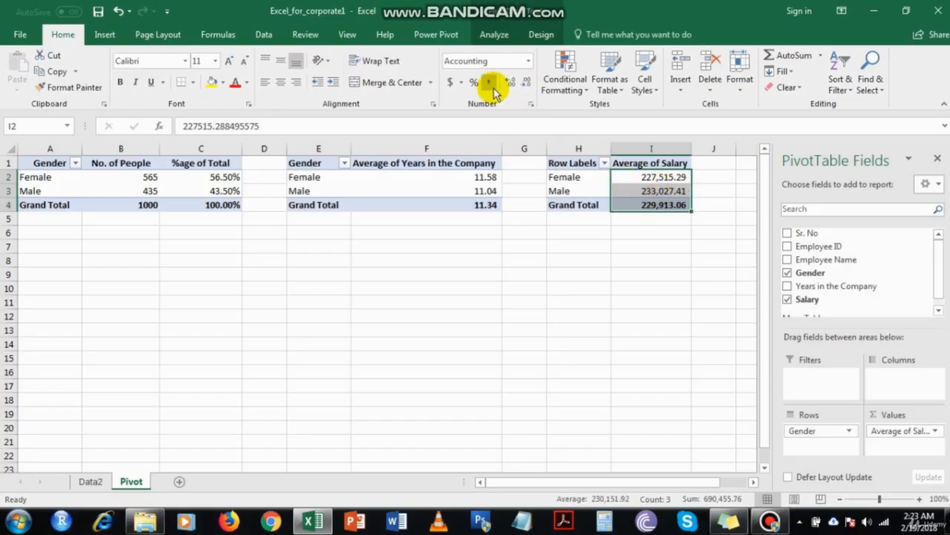
pyautogui.click(525, 82)
pyautogui.click(525, 81)
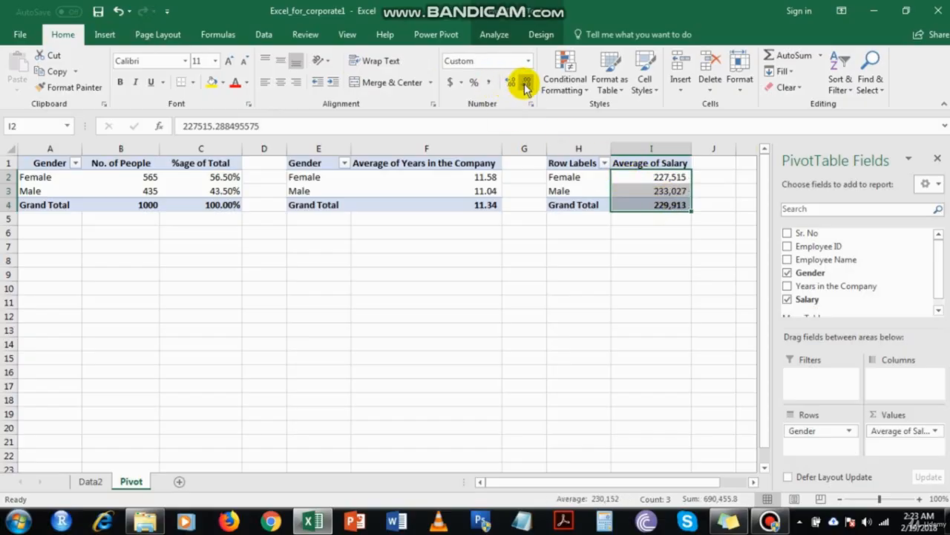
pyautogui.click(664, 206)
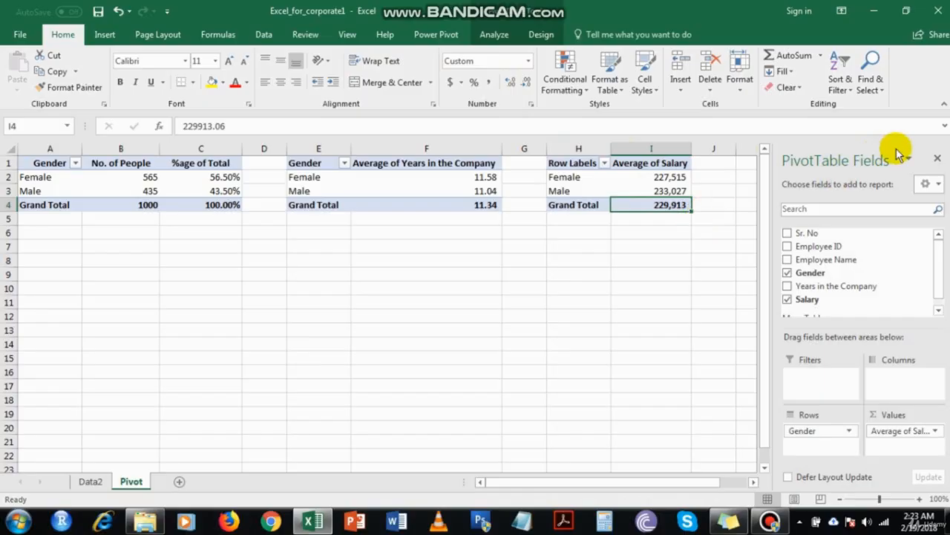
pyautogui.click(938, 158)
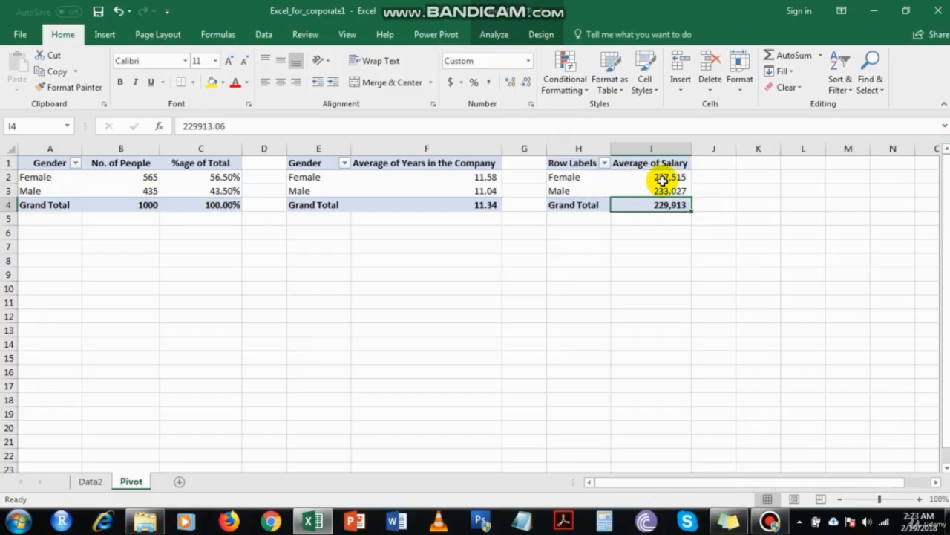
pyautogui.click(660, 179)
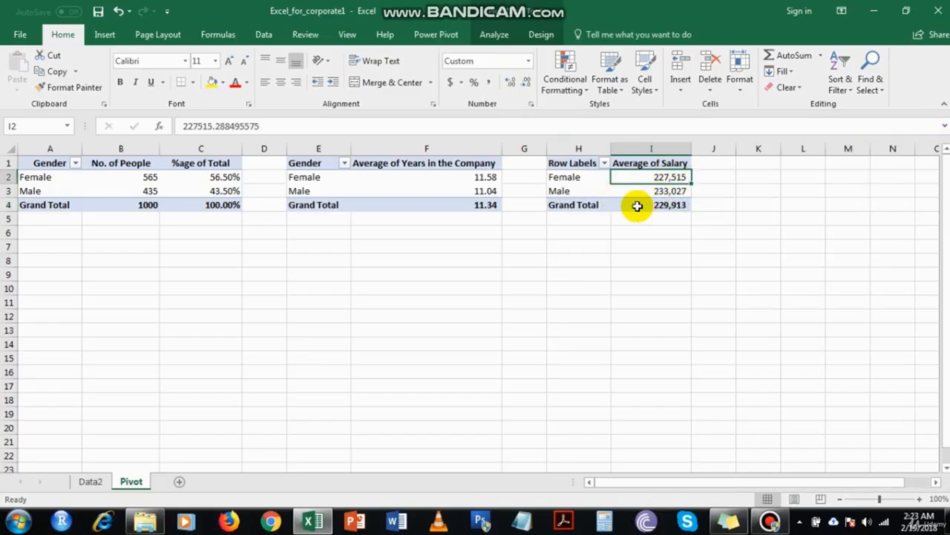